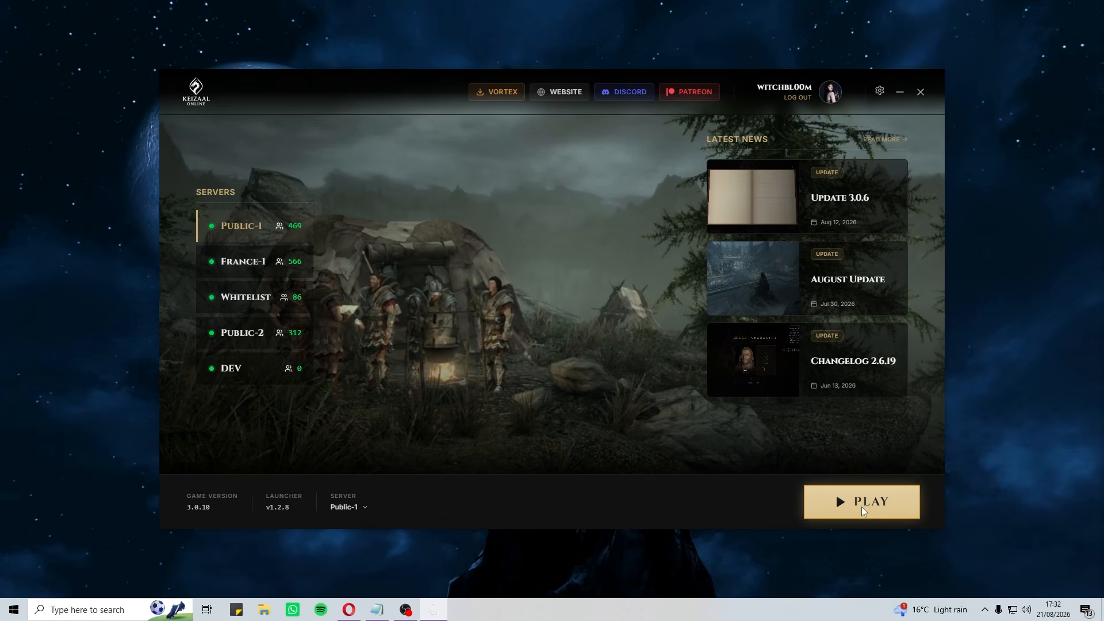
Step: Launch the game on the Public-1 server from the Keizaal Online launcher
click(862, 506)
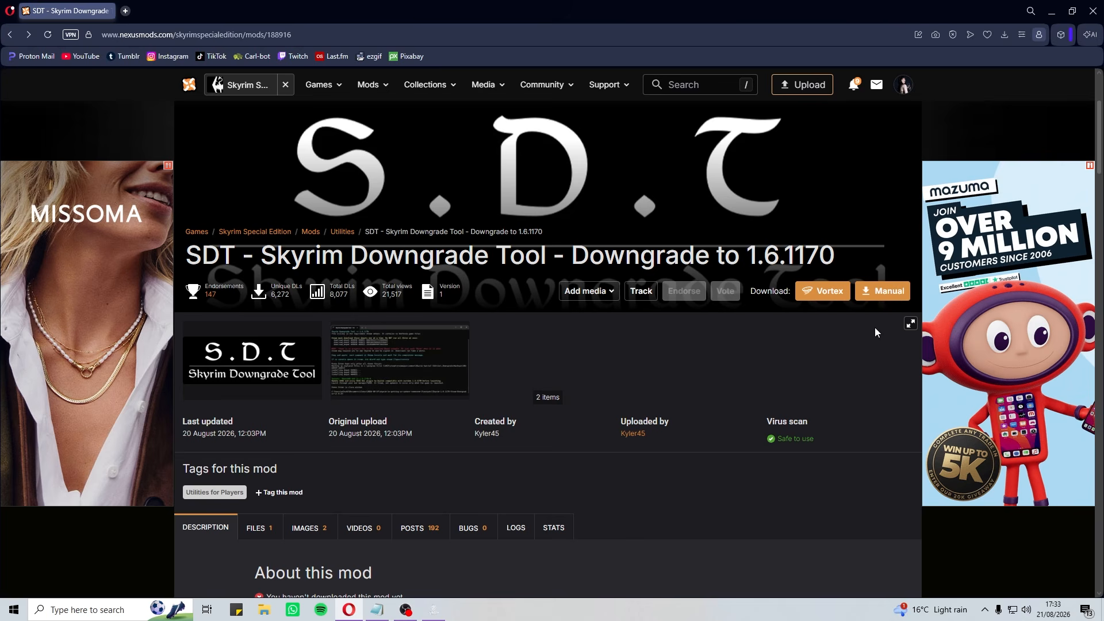
Step: Download the Skyrim Downgrader Tool manually from Nexus Mods with the slow download and extract its archive directly into Downloads
click(884, 291)
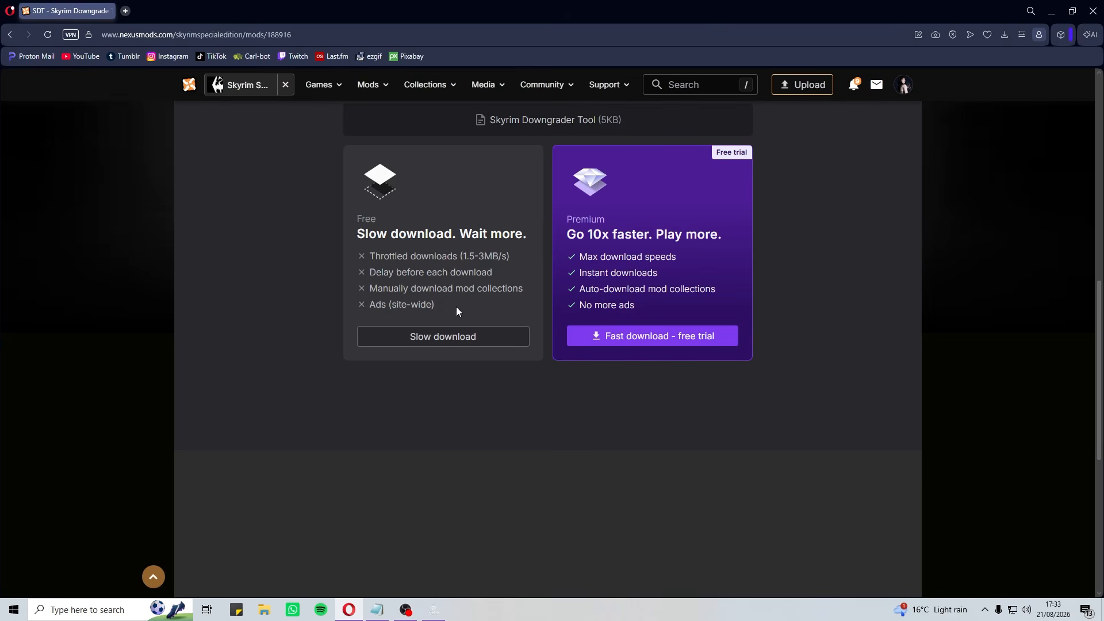
click(423, 339)
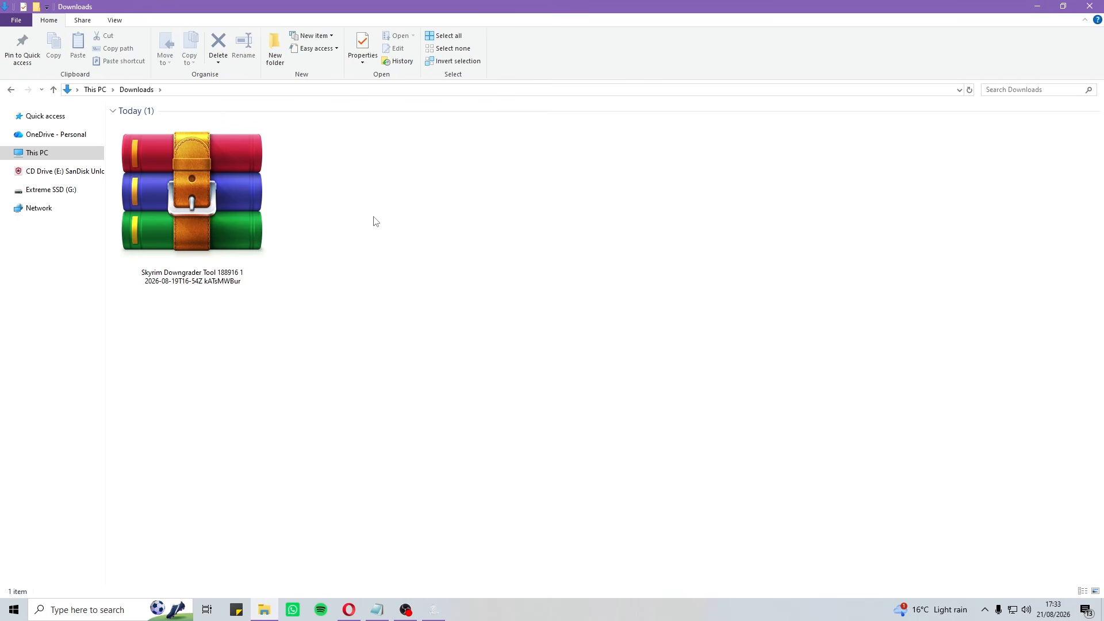
right_click(239, 196)
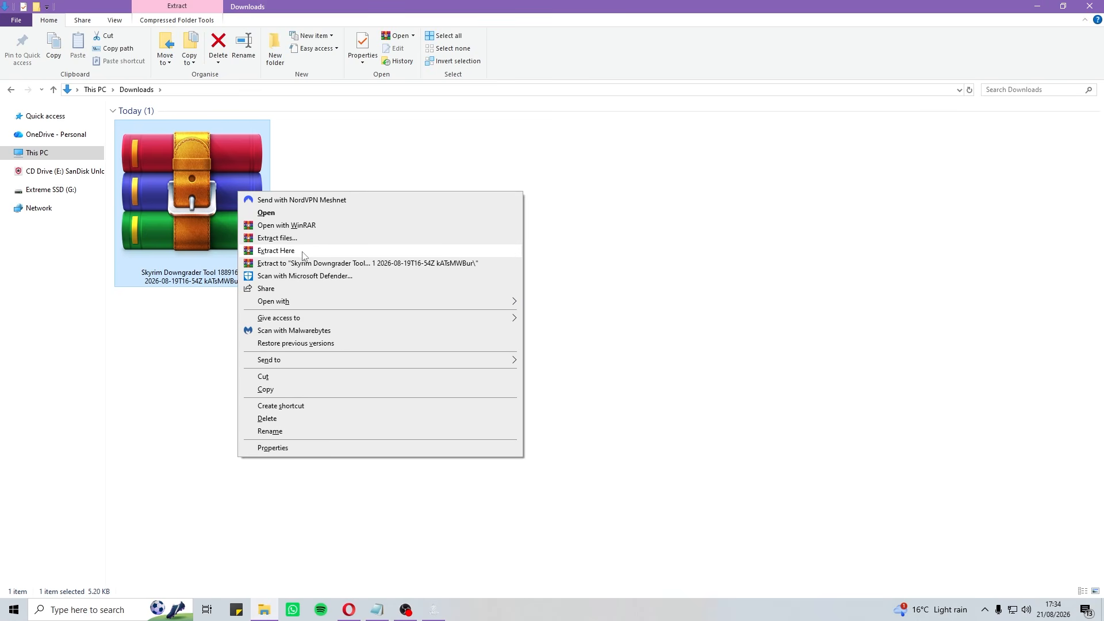
click(303, 254)
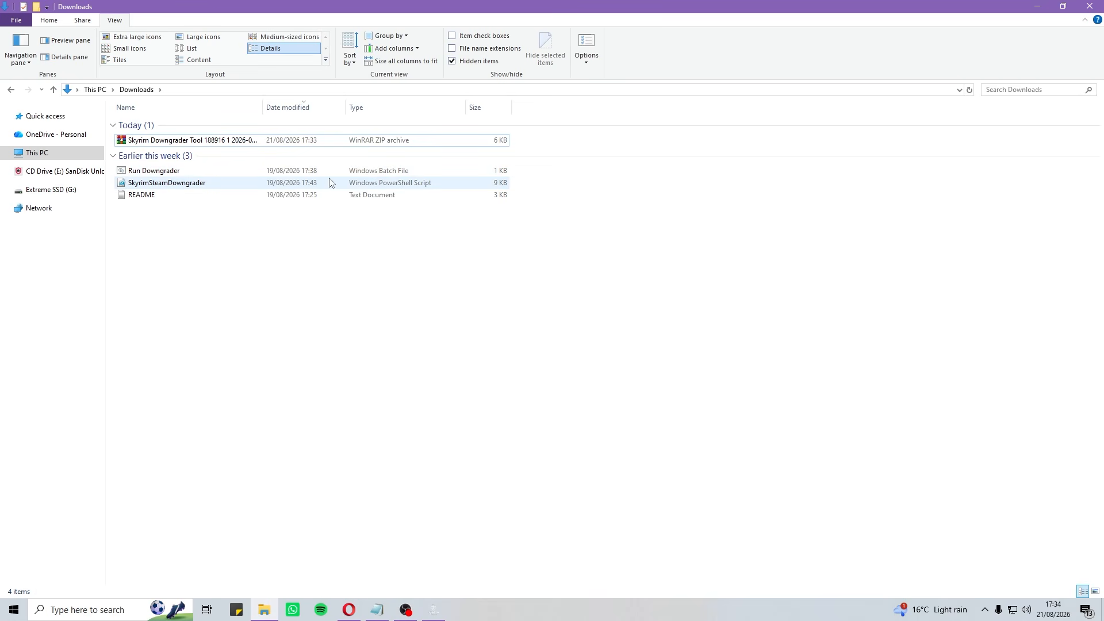
Step: Run the Run Downgrader batch file despite the unknown publisher and highlight its instruction for opening the Steam console
double_click(201, 172)
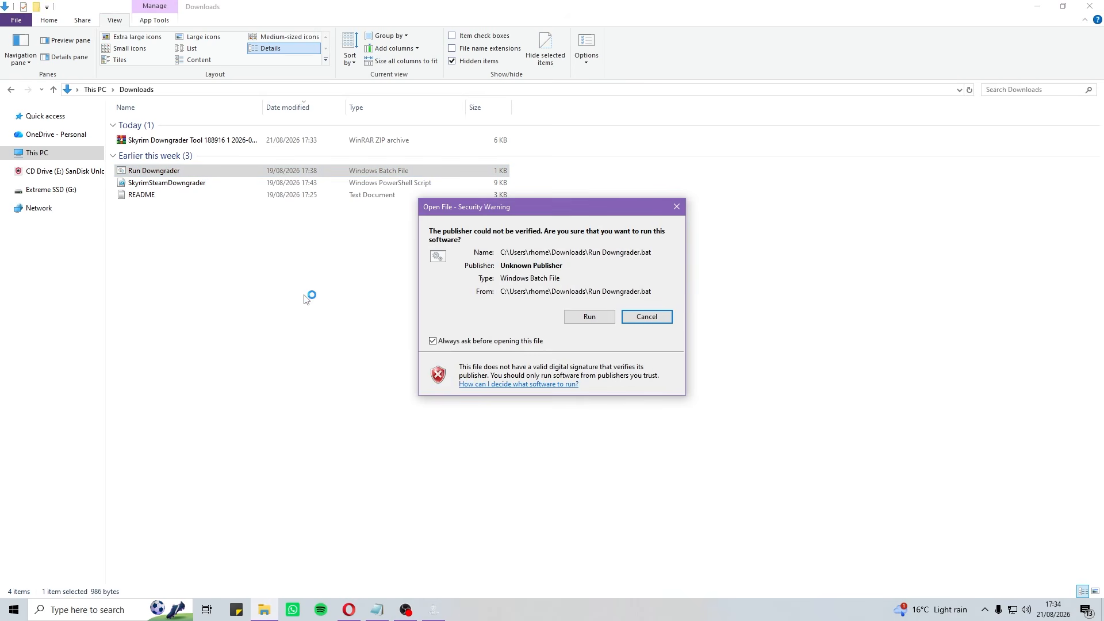
click(589, 317)
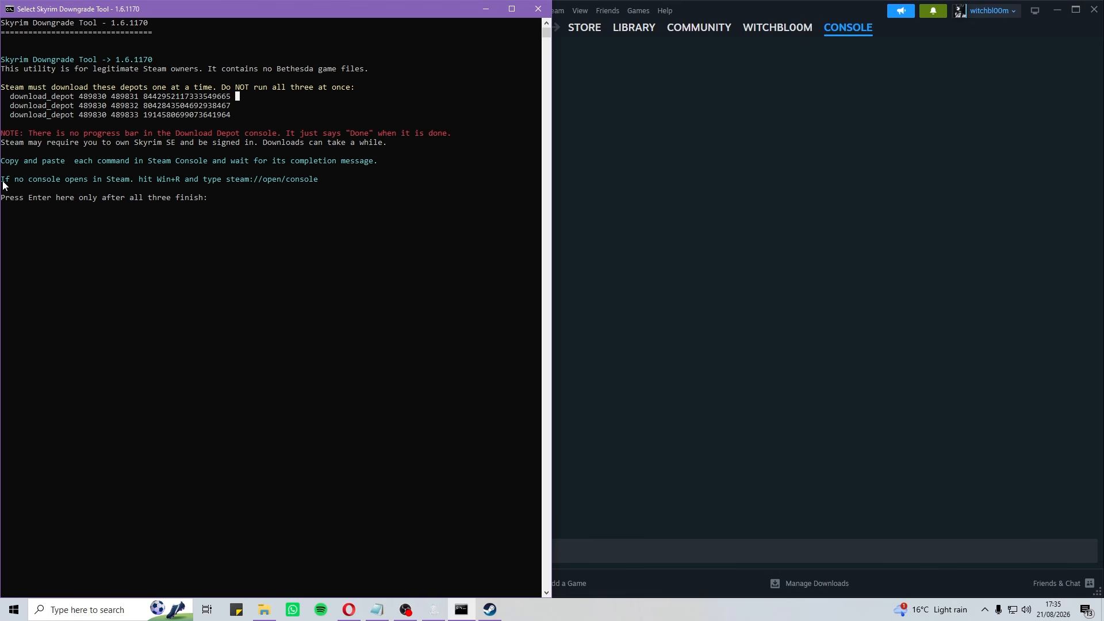
drag(5, 181, 316, 185)
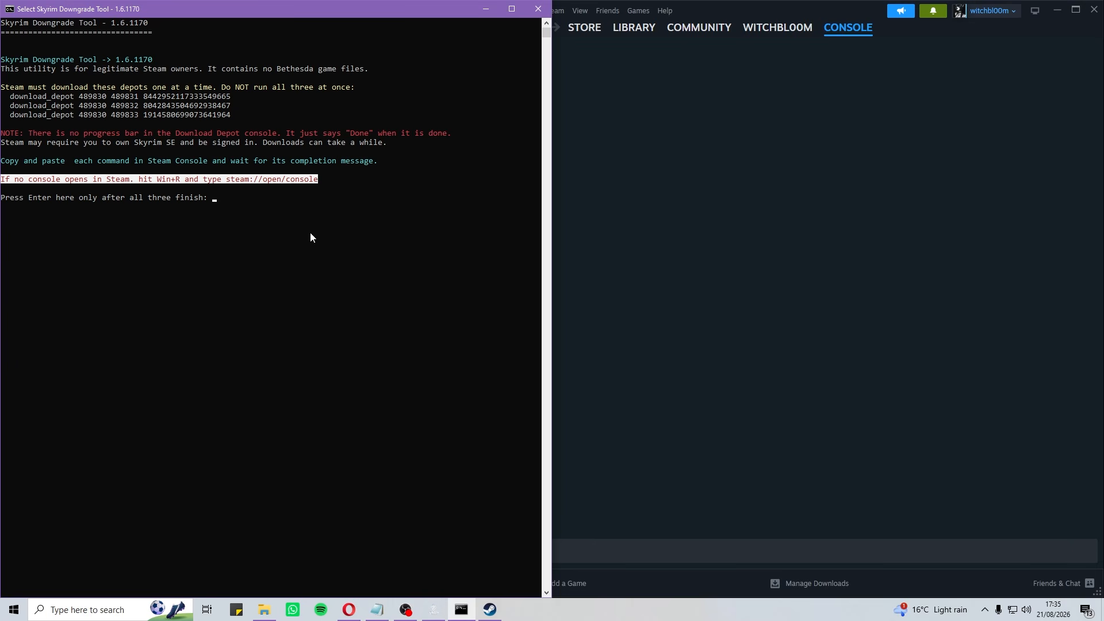
click(269, 104)
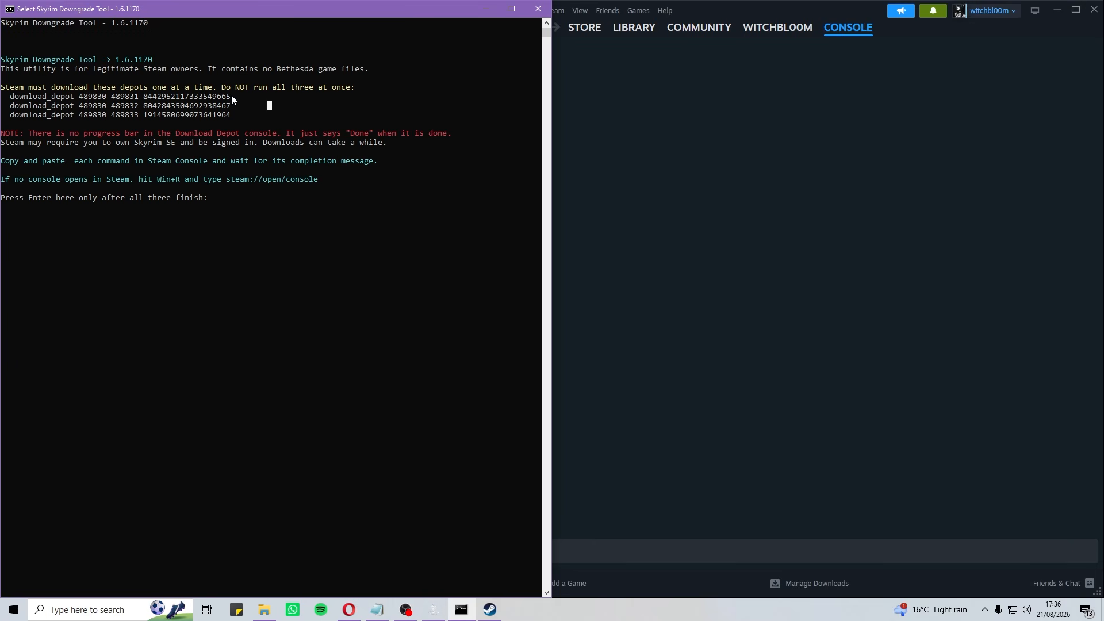
drag(233, 96, 10, 98)
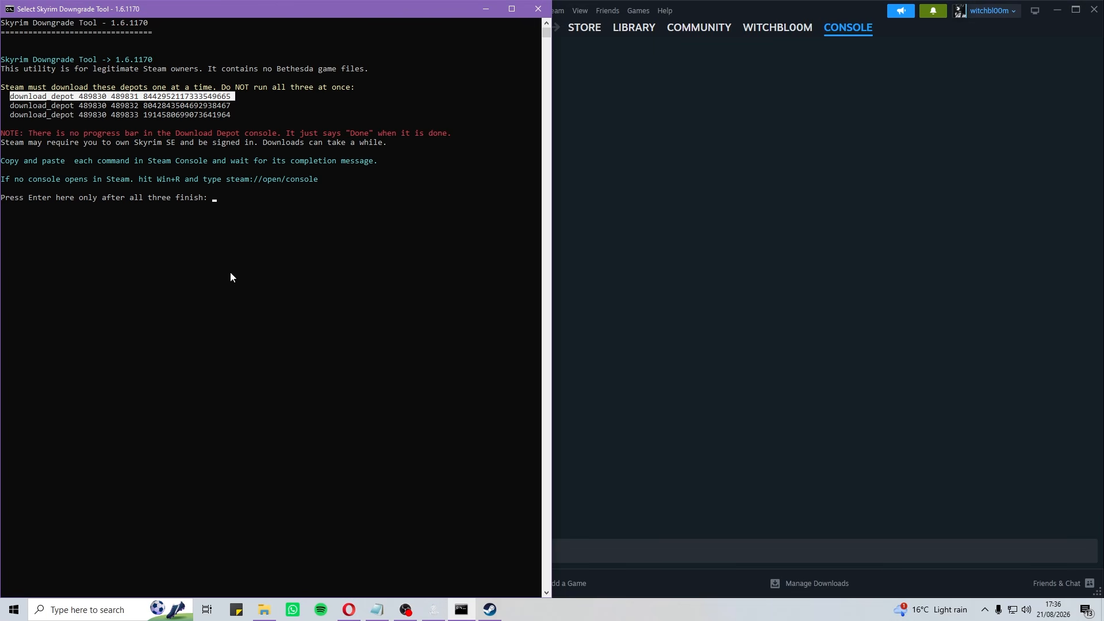
key(ctrl+c)
click(665, 550)
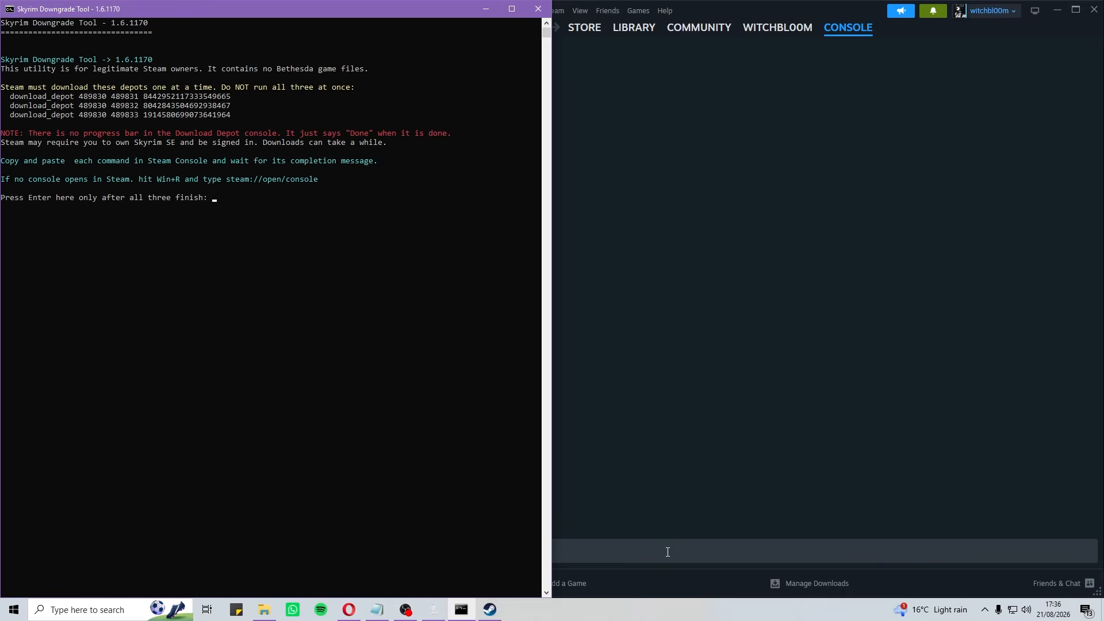
key(ctrl+v)
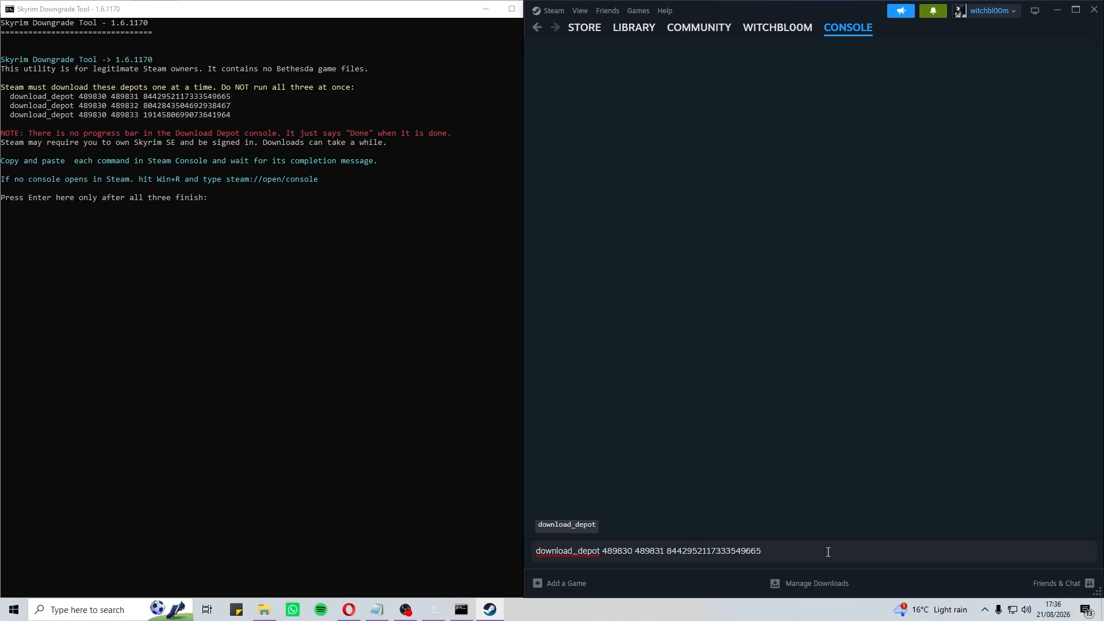
key(Return)
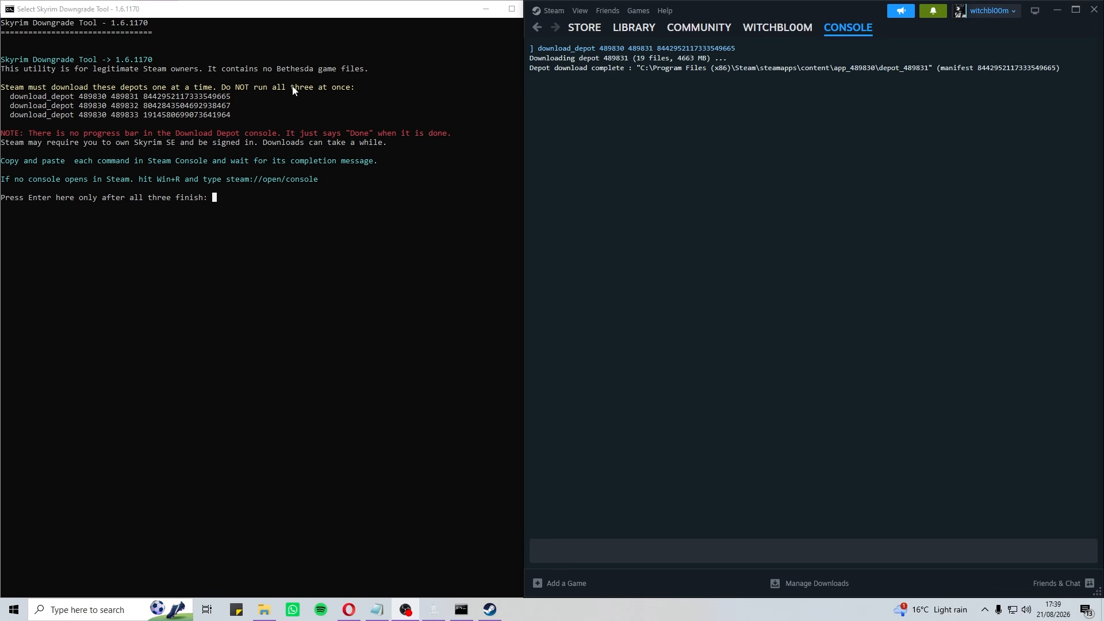
click(230, 104)
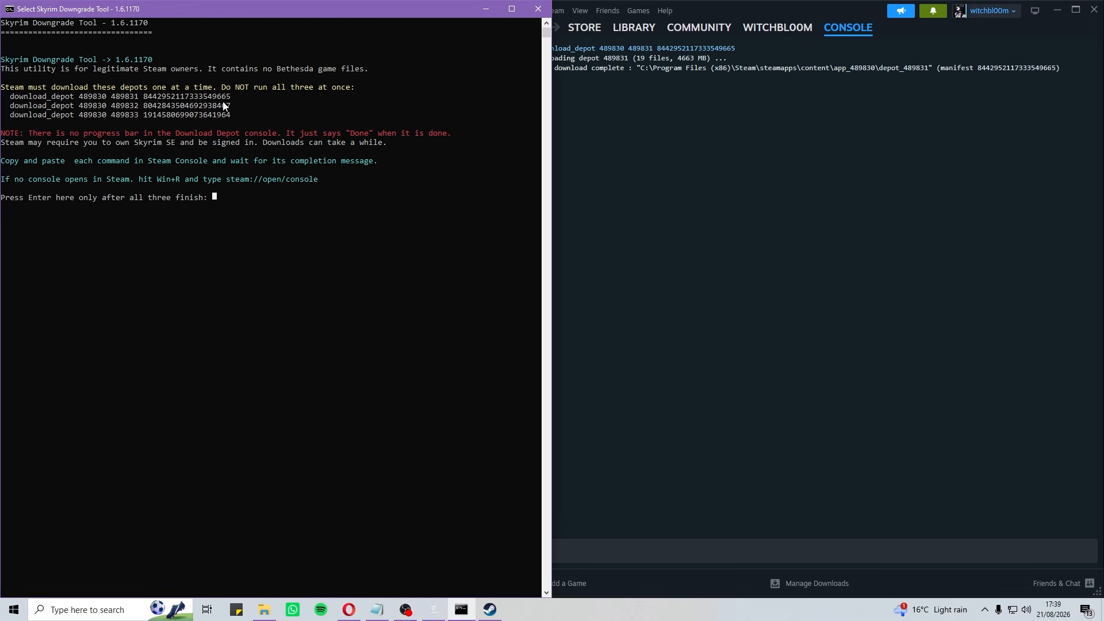
drag(230, 105, 10, 105)
key(ctrl+c)
click(642, 549)
key(ctrl+v)
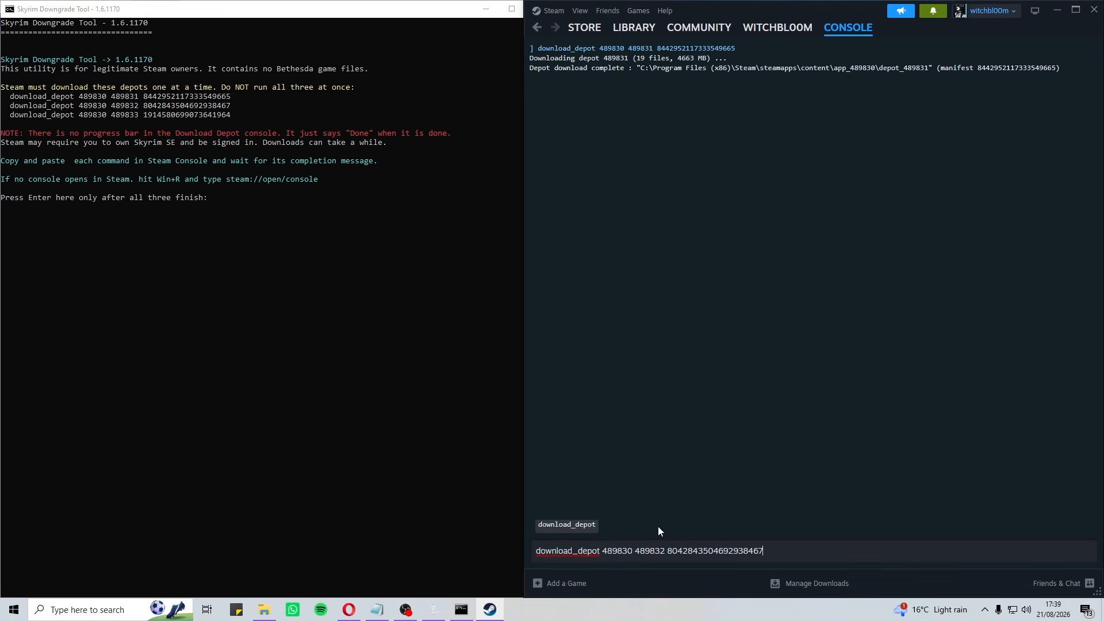
key(Return)
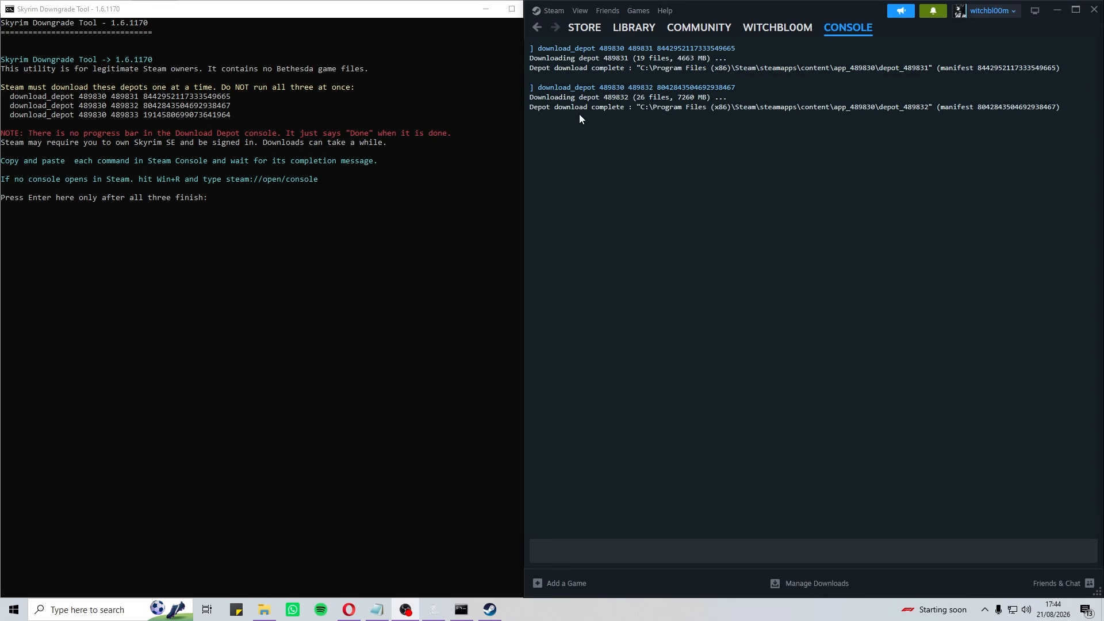
click(236, 116)
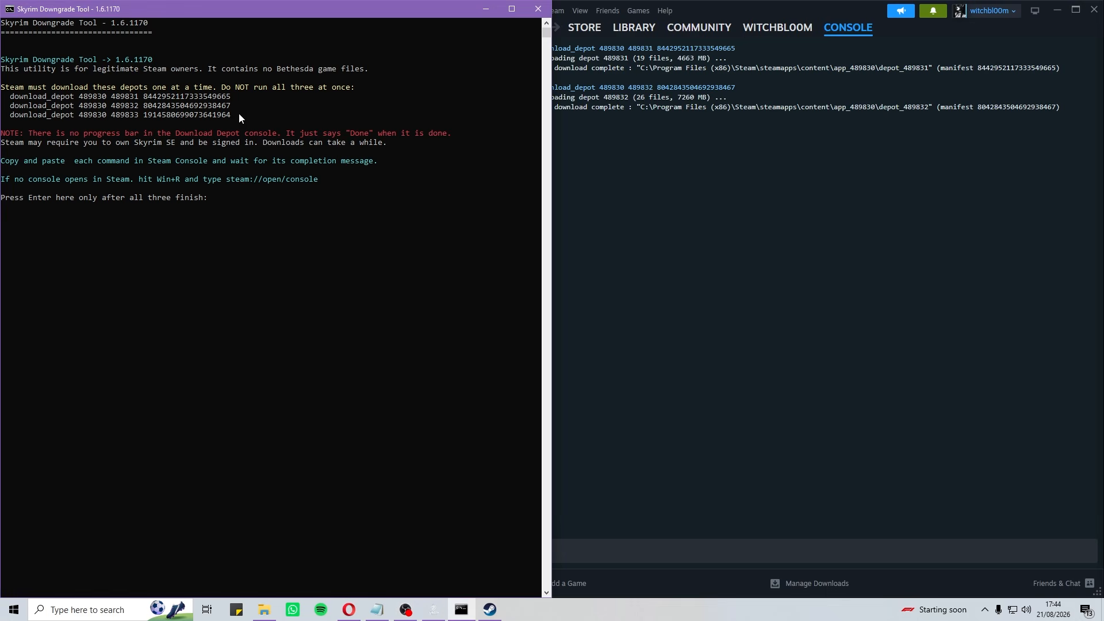
drag(232, 114, 14, 116)
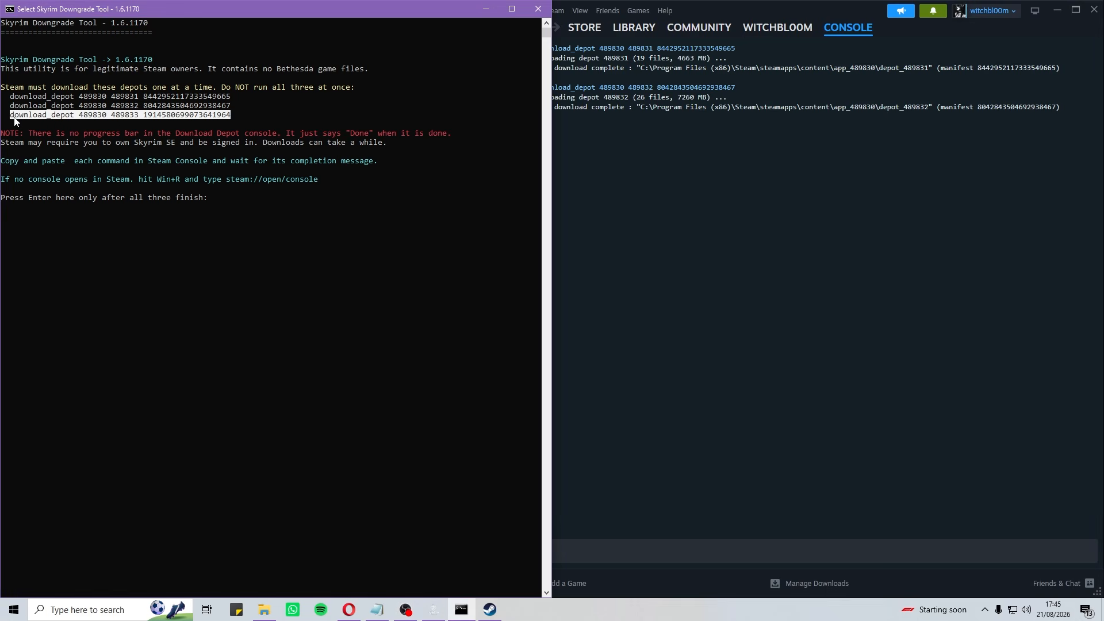
key(ctrl+c)
click(603, 550)
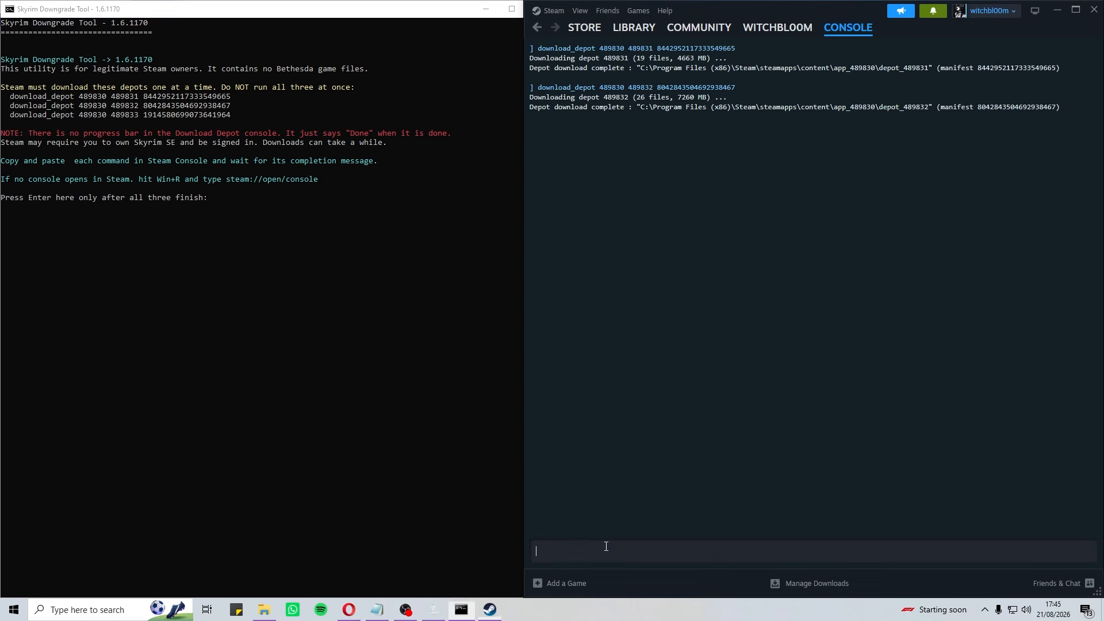
key(ctrl+v)
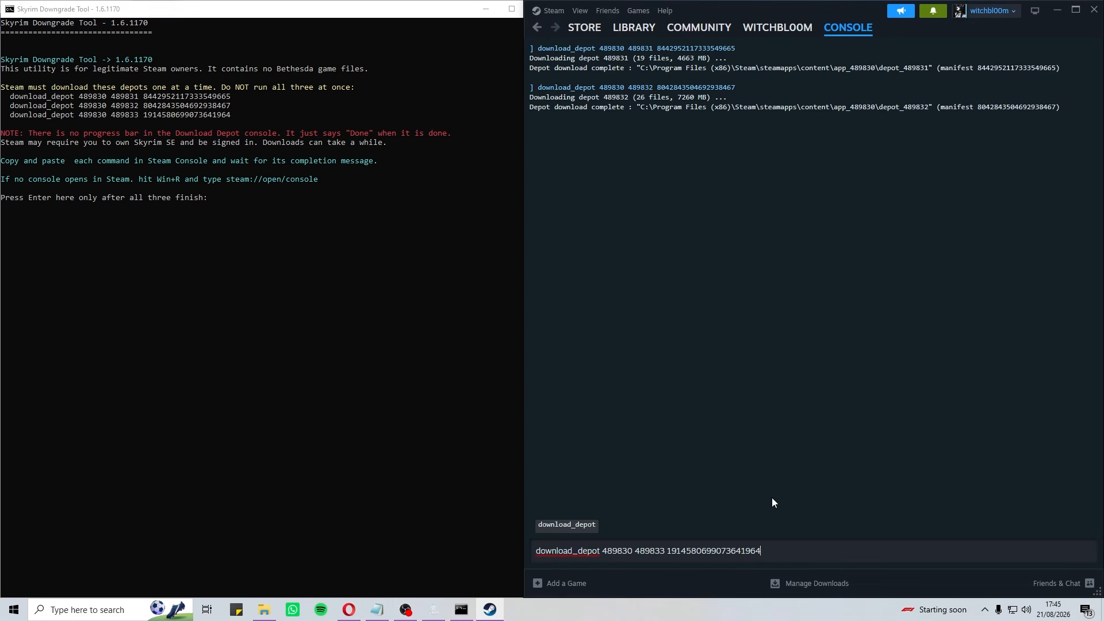
key(Return)
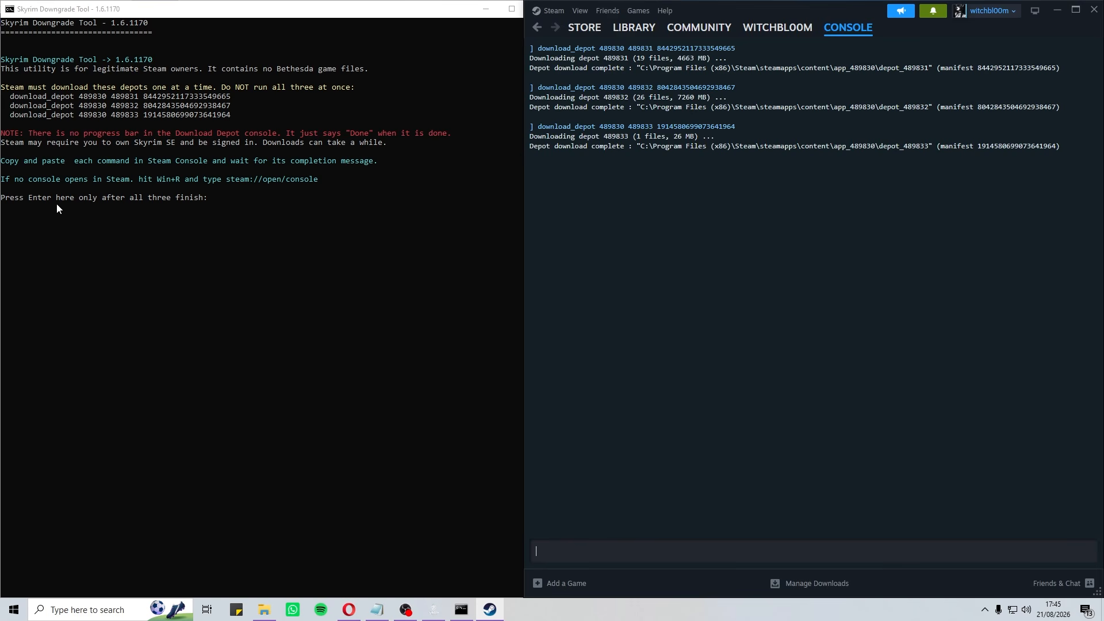
Step: Continue the Skyrim Downgrade Tool past its prompt for the three completed depot downloads
click(214, 199)
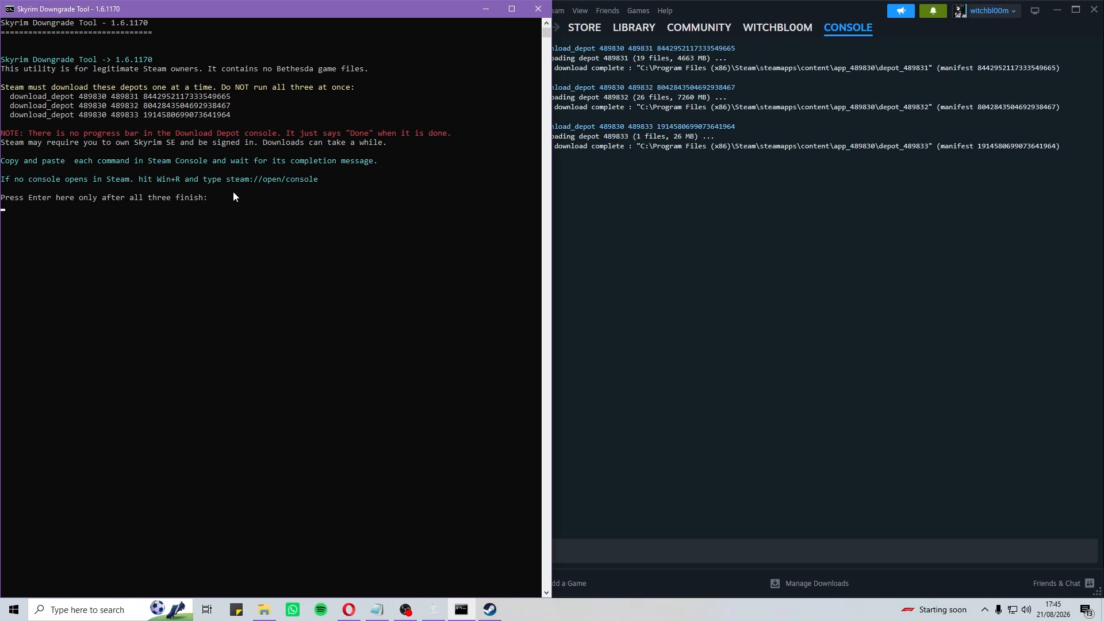
key(Return)
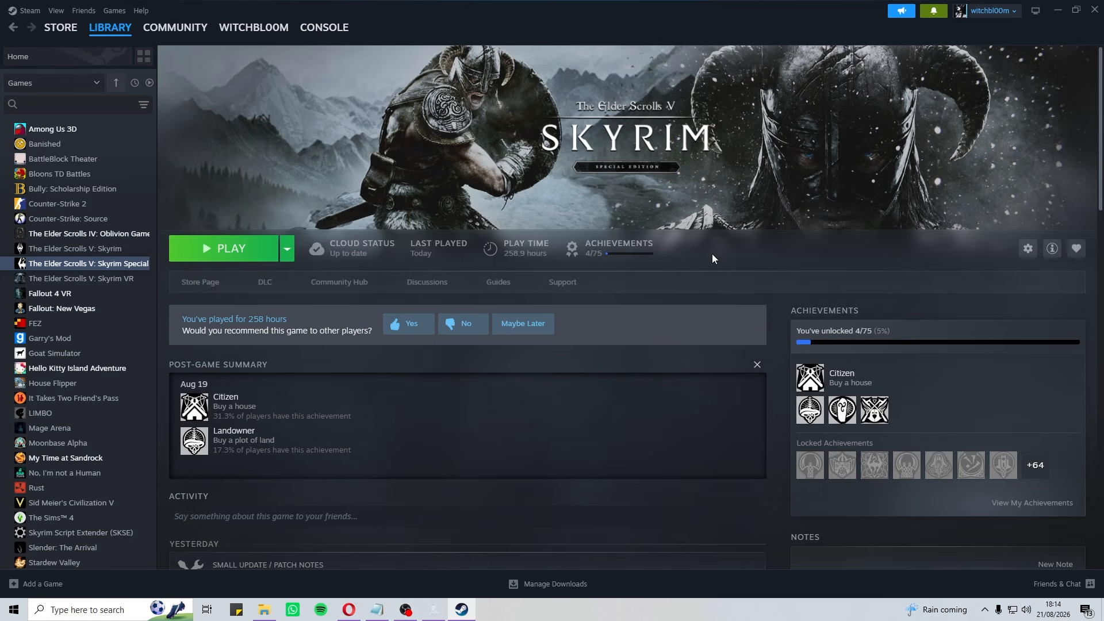
Step: Switch Steam to offline mode
click(30, 13)
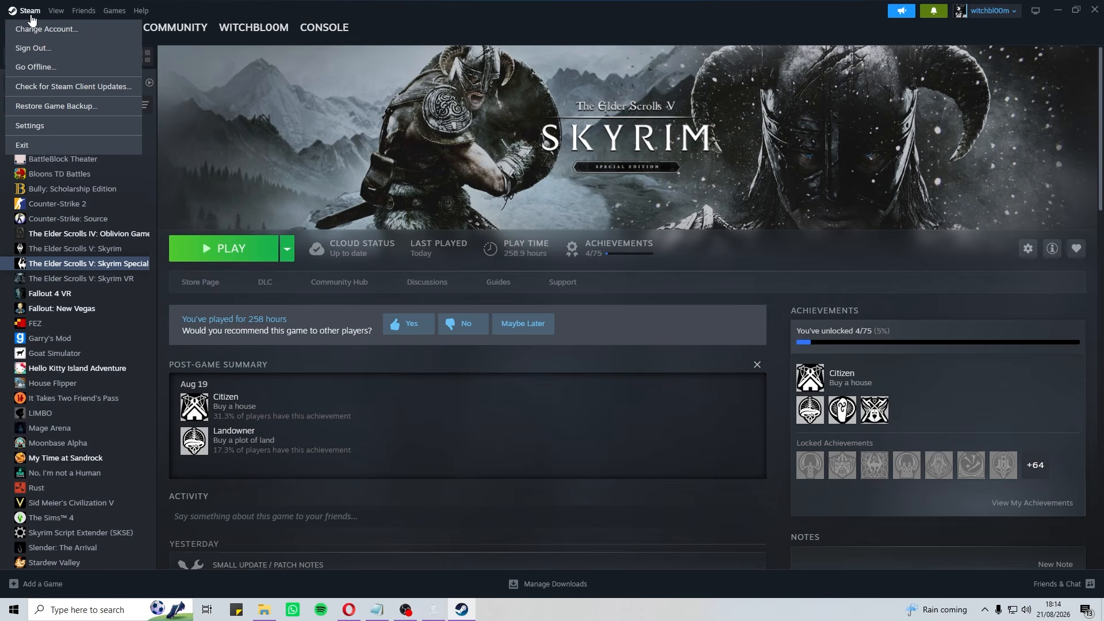
click(65, 68)
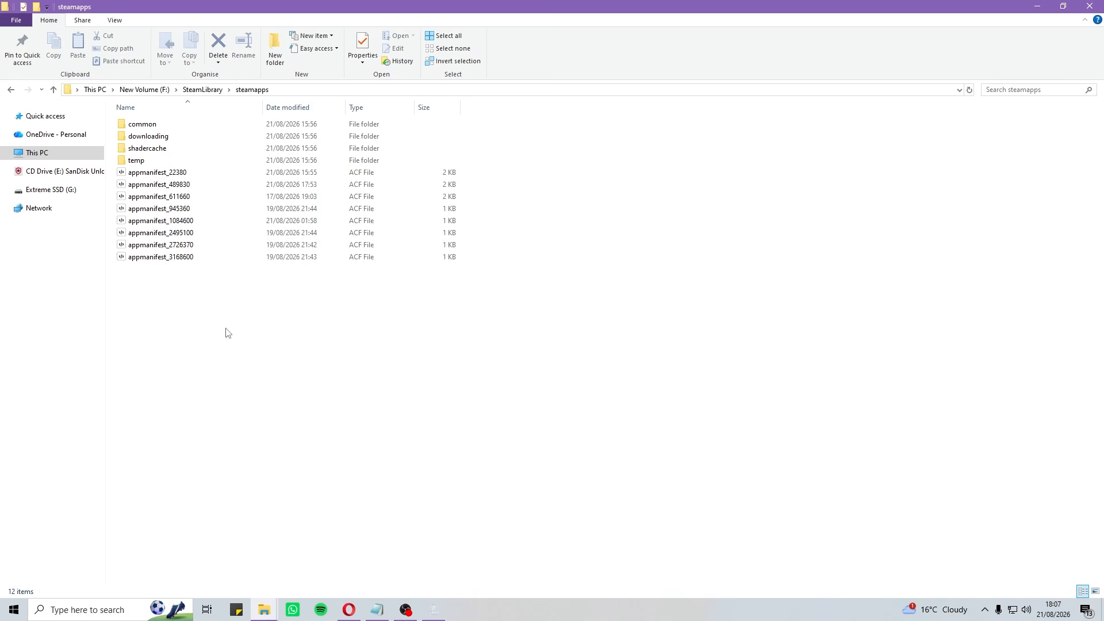
Step: Make the appmanifest_489830 file in the SteamLibrary steamapps folder read-only through its file properties
drag(197, 281, 206, 177)
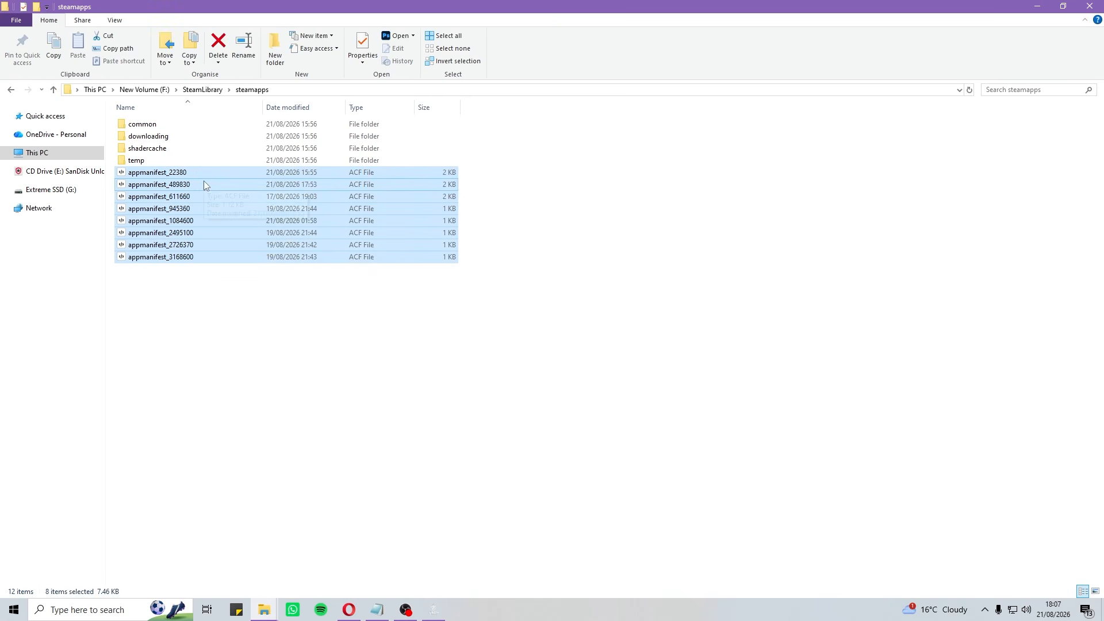
click(207, 313)
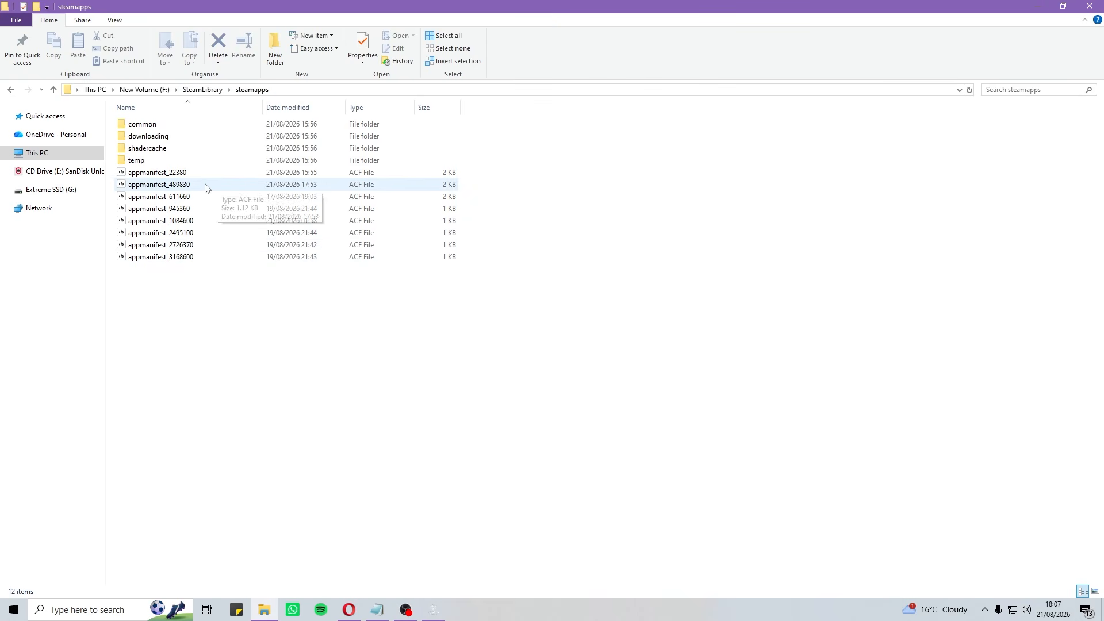
click(205, 188)
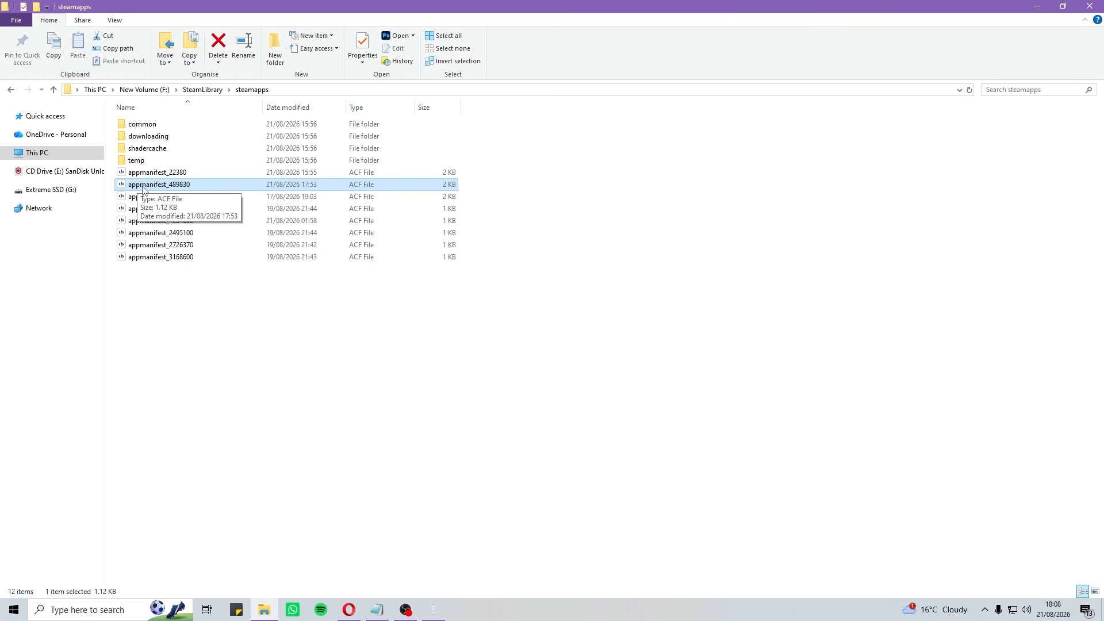
right_click(209, 188)
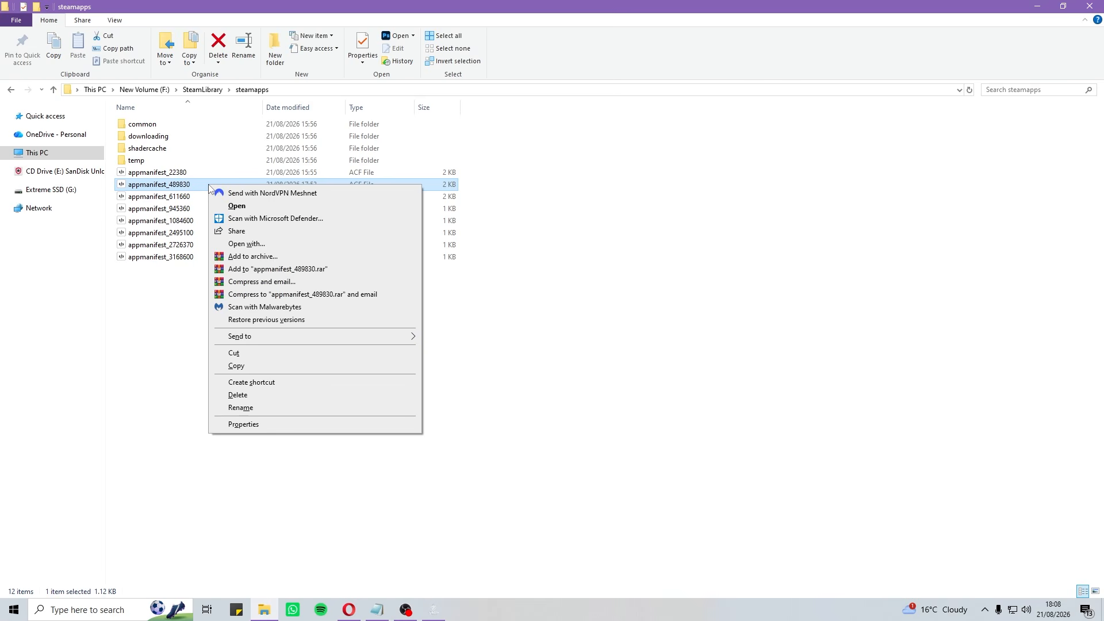
click(266, 428)
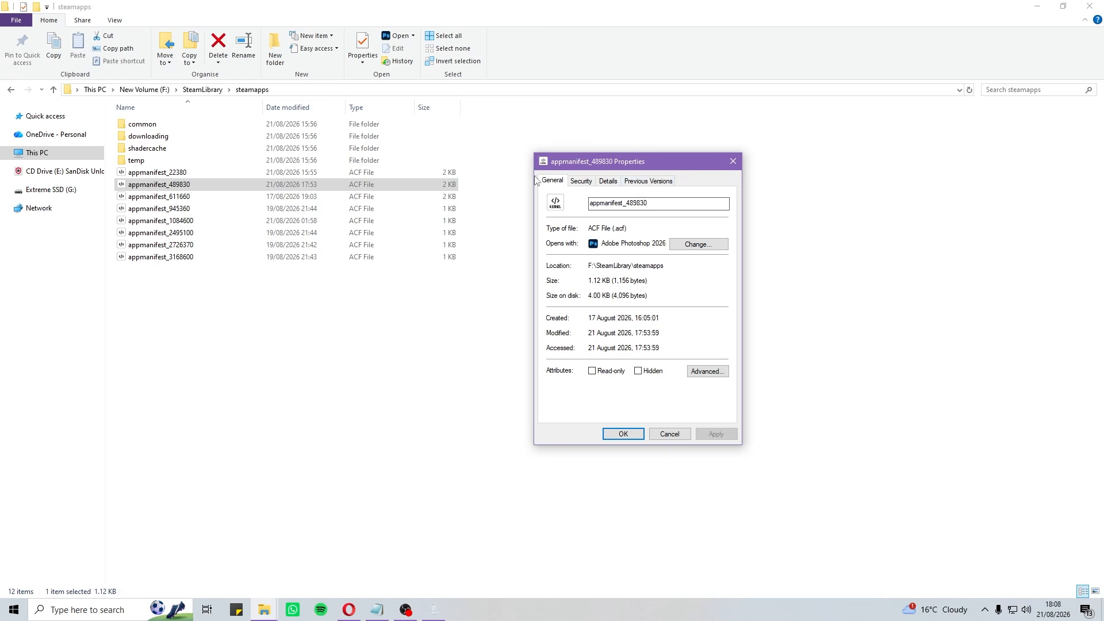
click(593, 373)
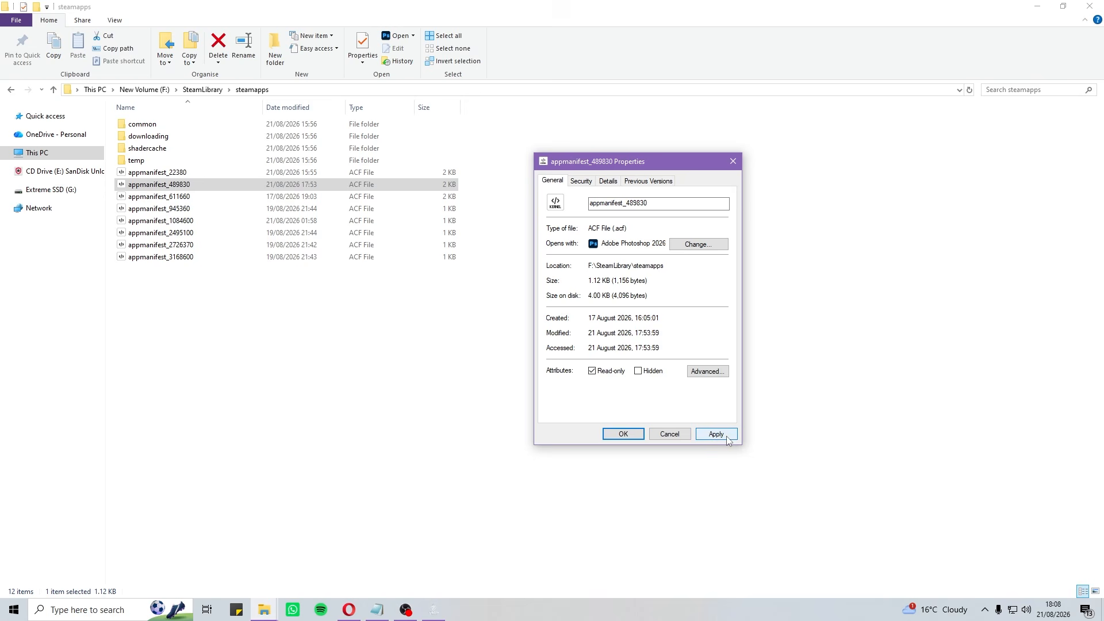
click(726, 436)
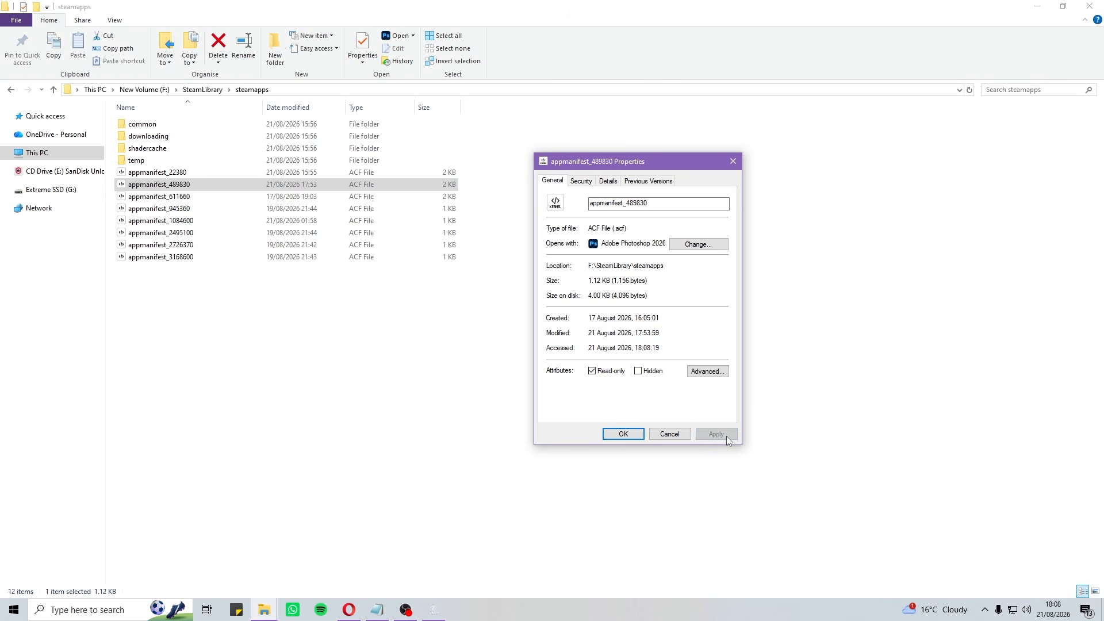
click(623, 434)
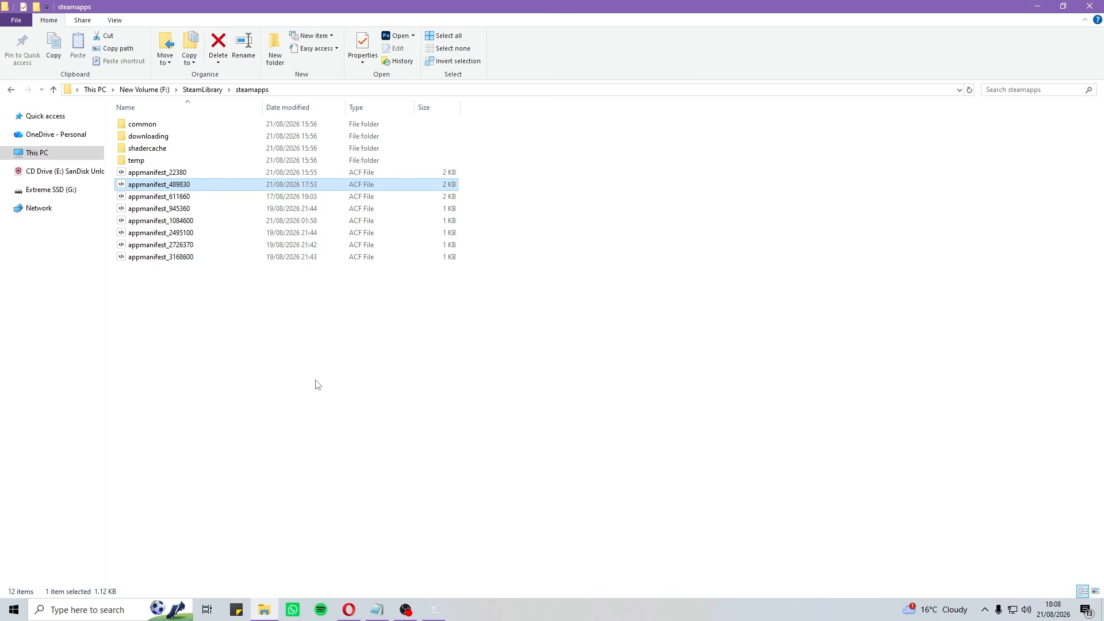
Step: Reopen the properties of the appmanifest_489830 file
right_click(216, 189)
click(267, 424)
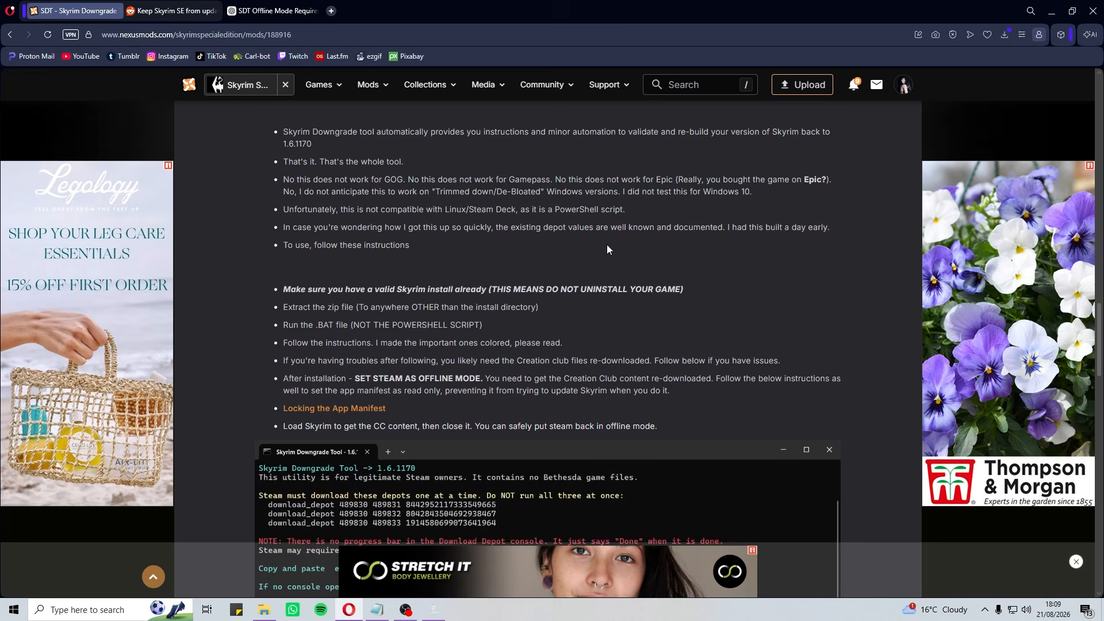
scroll(619, 253, up, 1)
scroll(622, 258, down, 1)
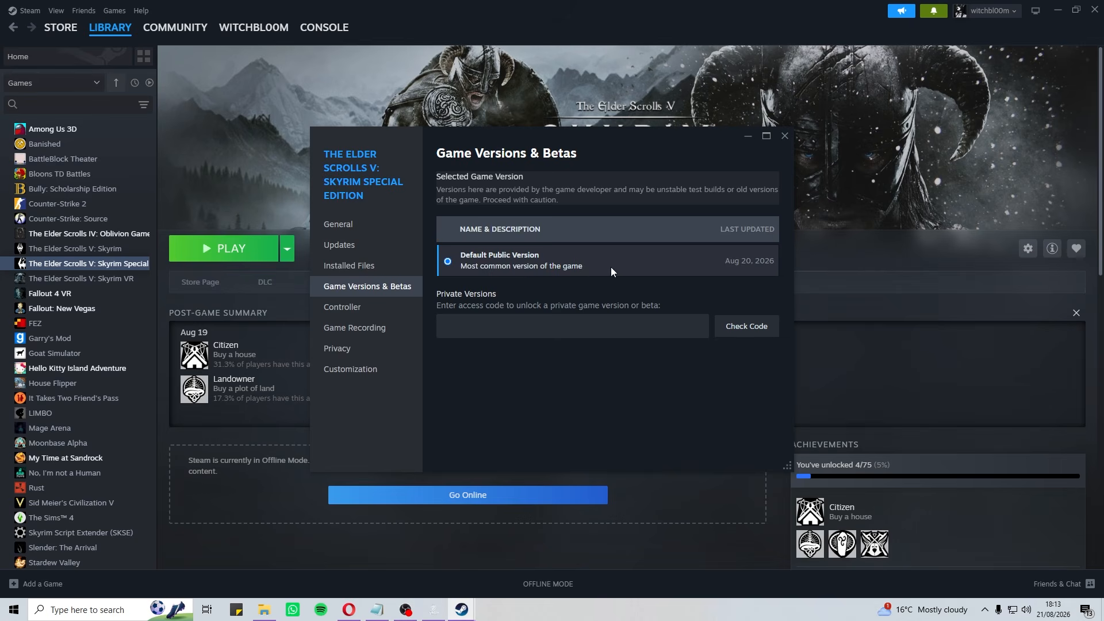
Step: View the Installed Files page of Skyrim Special Edition's properties in Steam, and switch Steam back to online mode
click(318, 267)
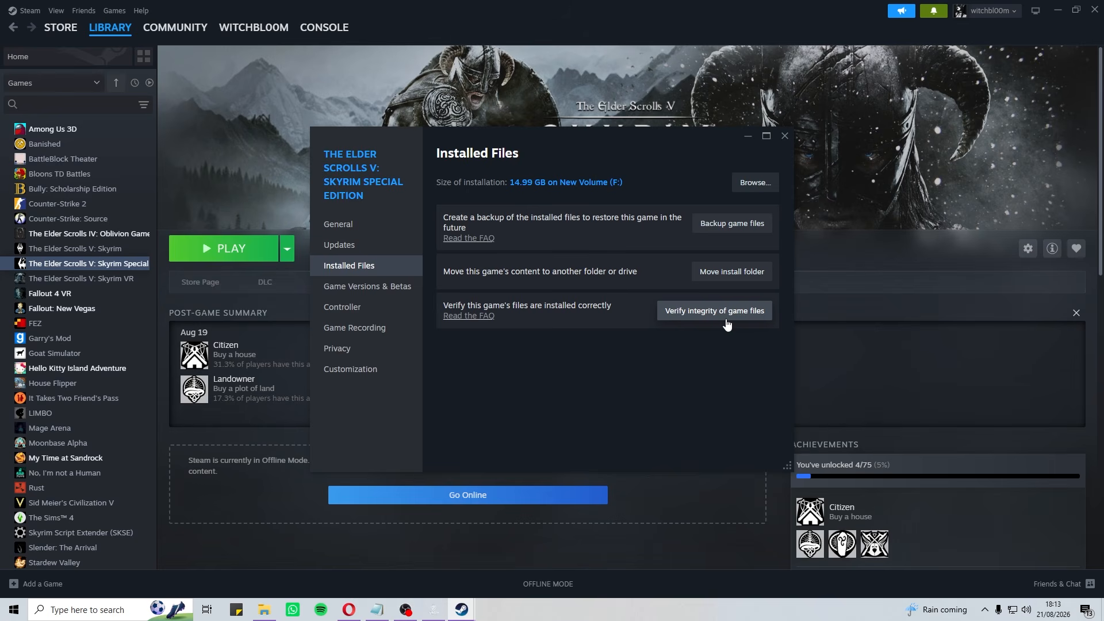
click(783, 137)
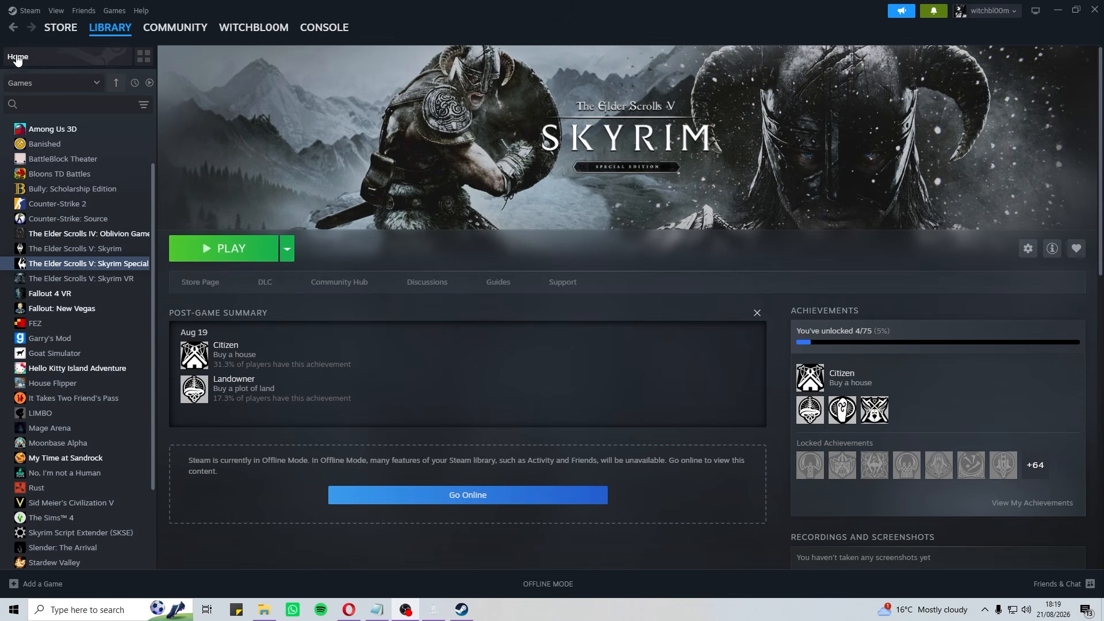
click(26, 10)
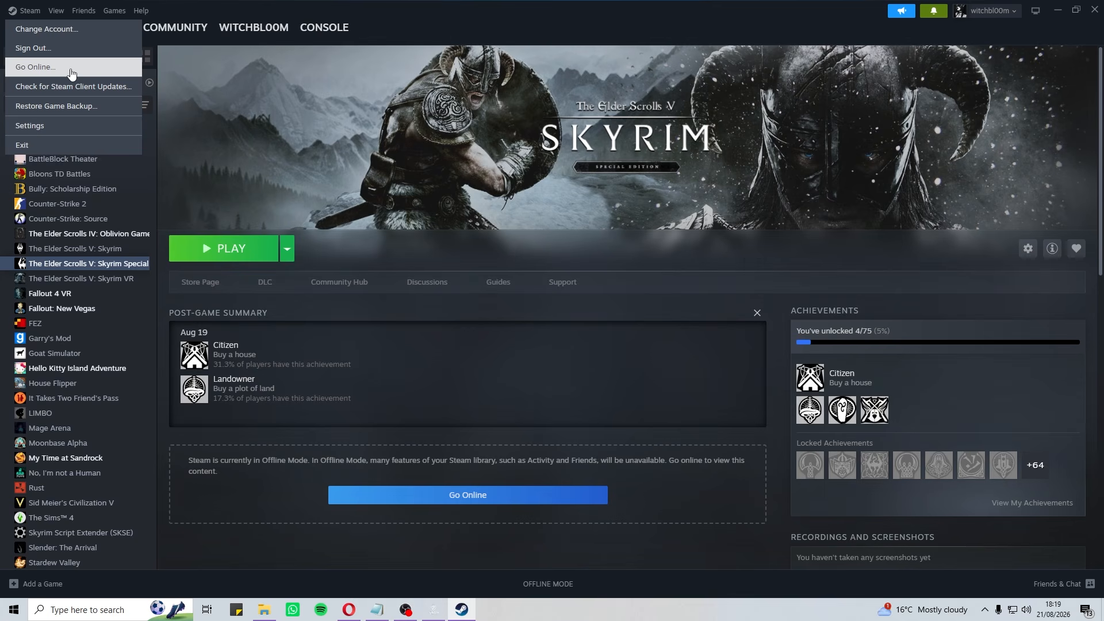
click(70, 68)
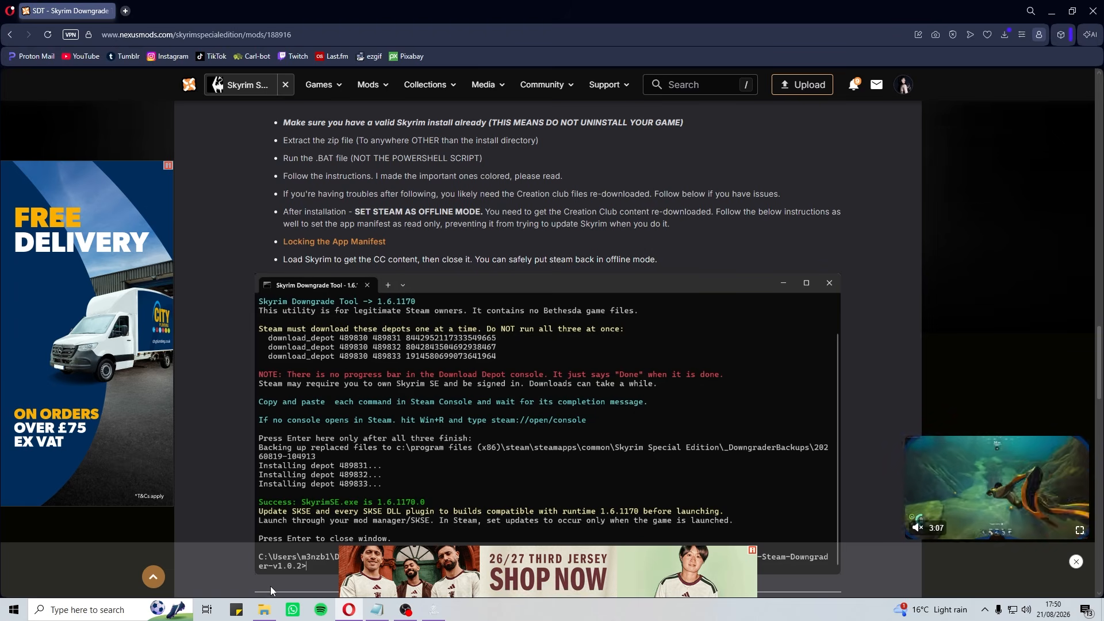
Step: In File Explorer, browse to Steam's default games folder on drive C, Program Files (x86)\Steam\steamapps\common
mouse_move(263, 618)
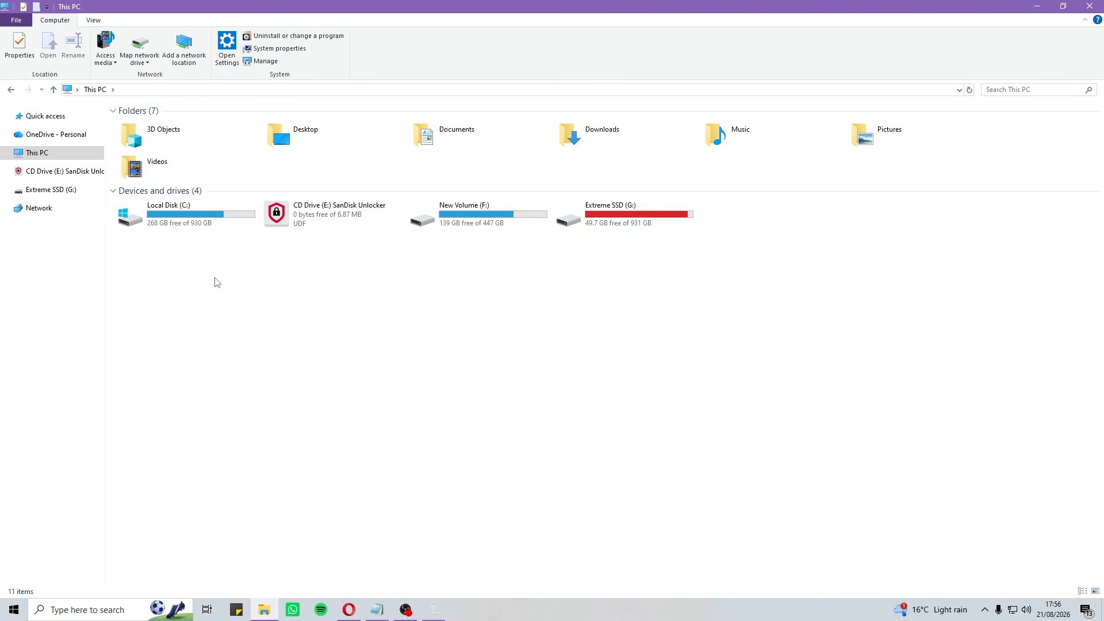
double_click(185, 226)
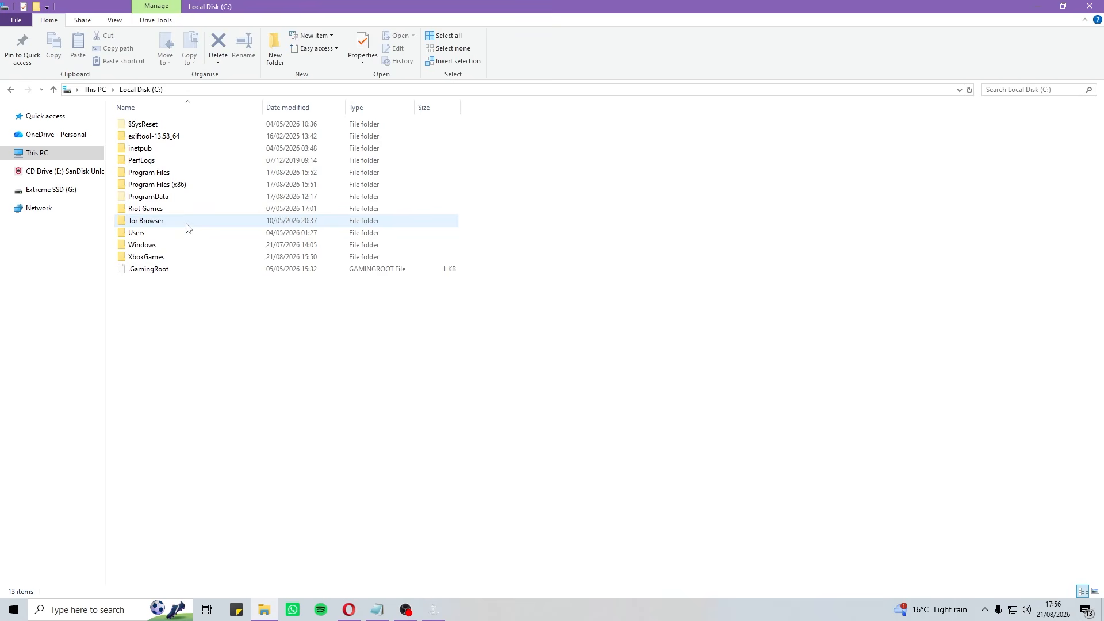
double_click(199, 188)
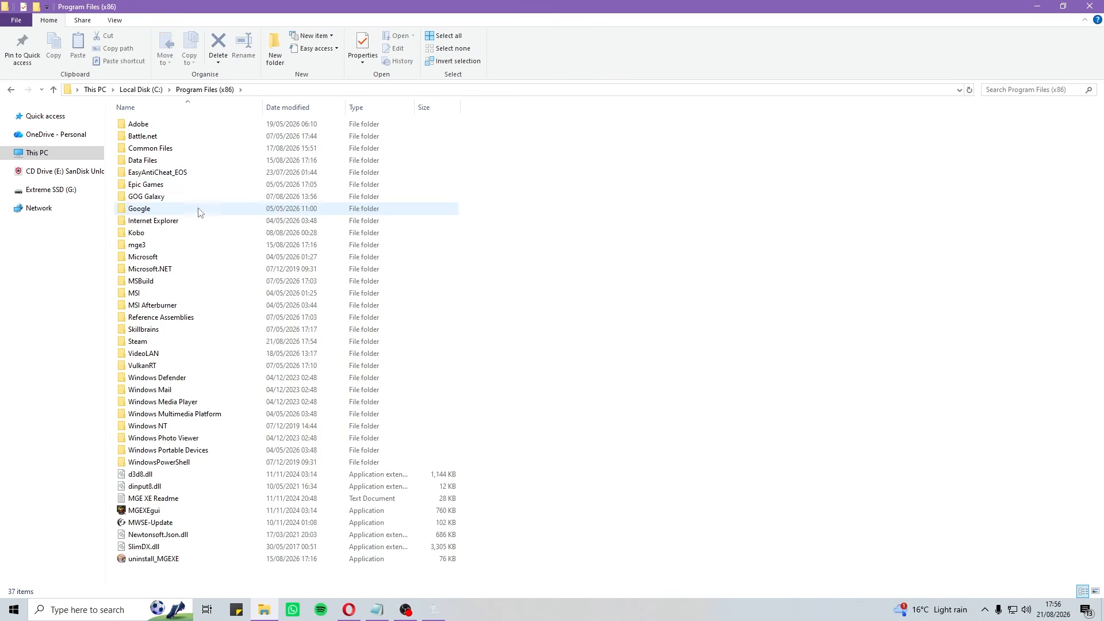
double_click(178, 342)
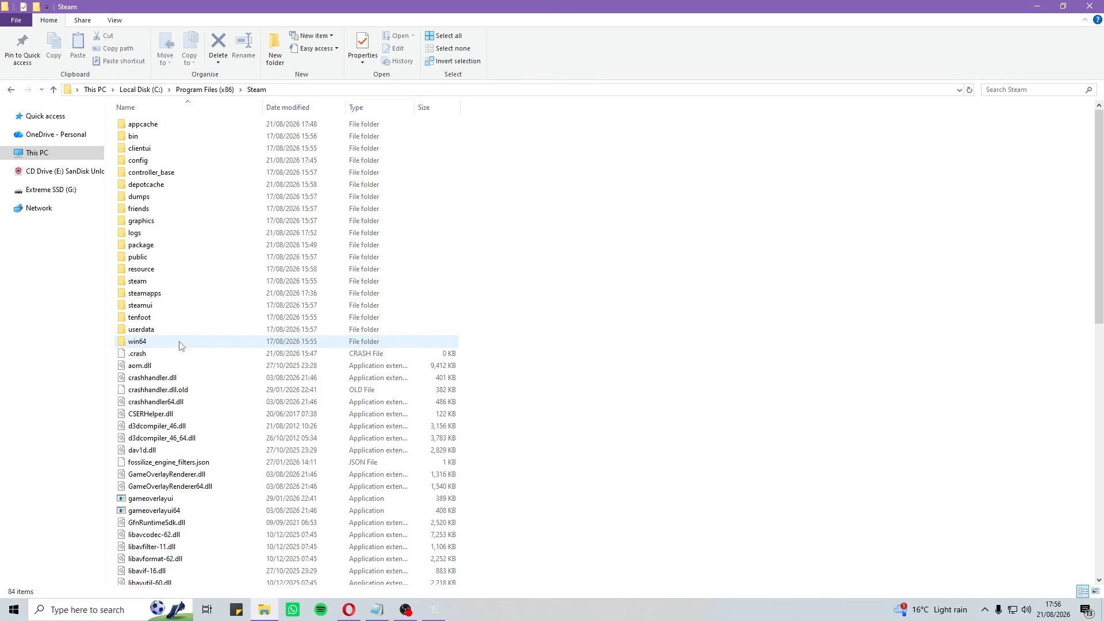
double_click(168, 293)
double_click(140, 125)
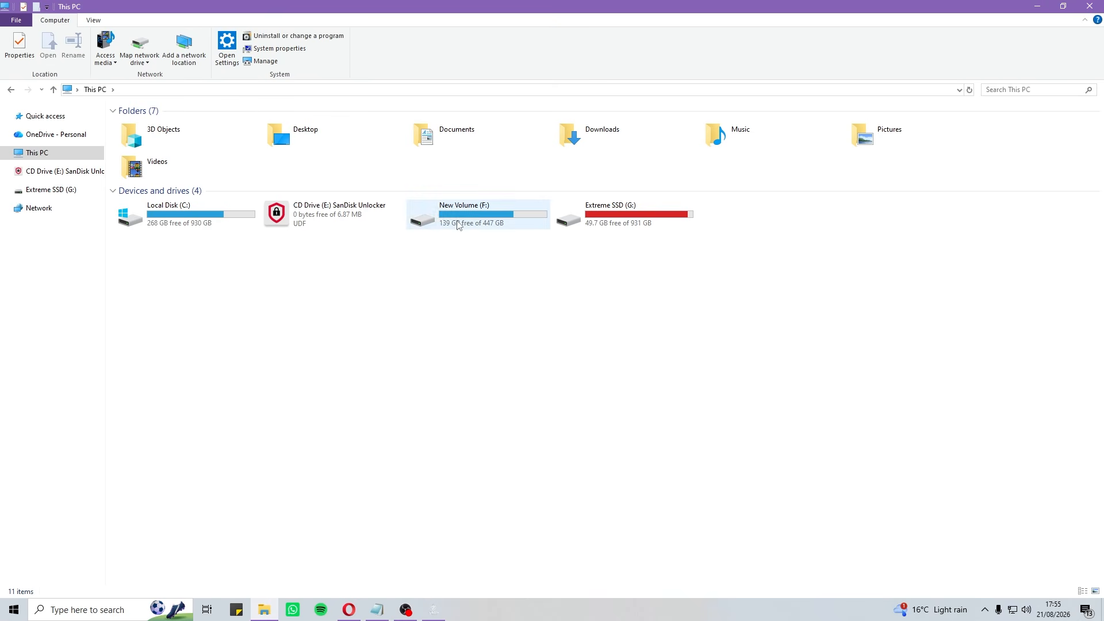
Step: Open the Skyrim Special Edition game folder on drive F under SteamLibrary\steamapps\common
double_click(472, 222)
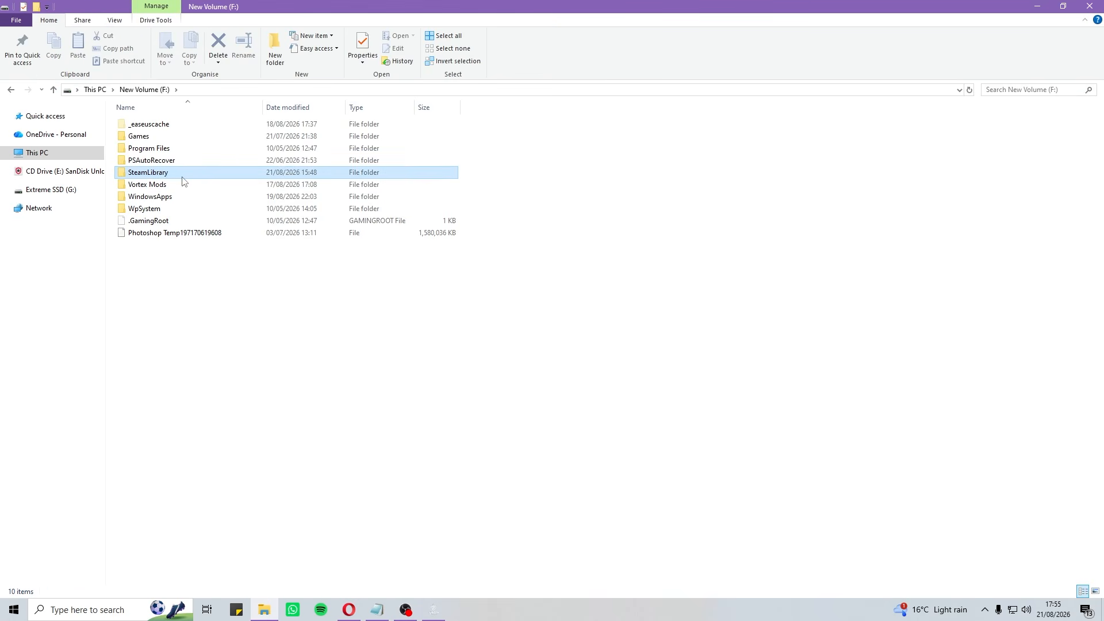
double_click(186, 179)
double_click(167, 149)
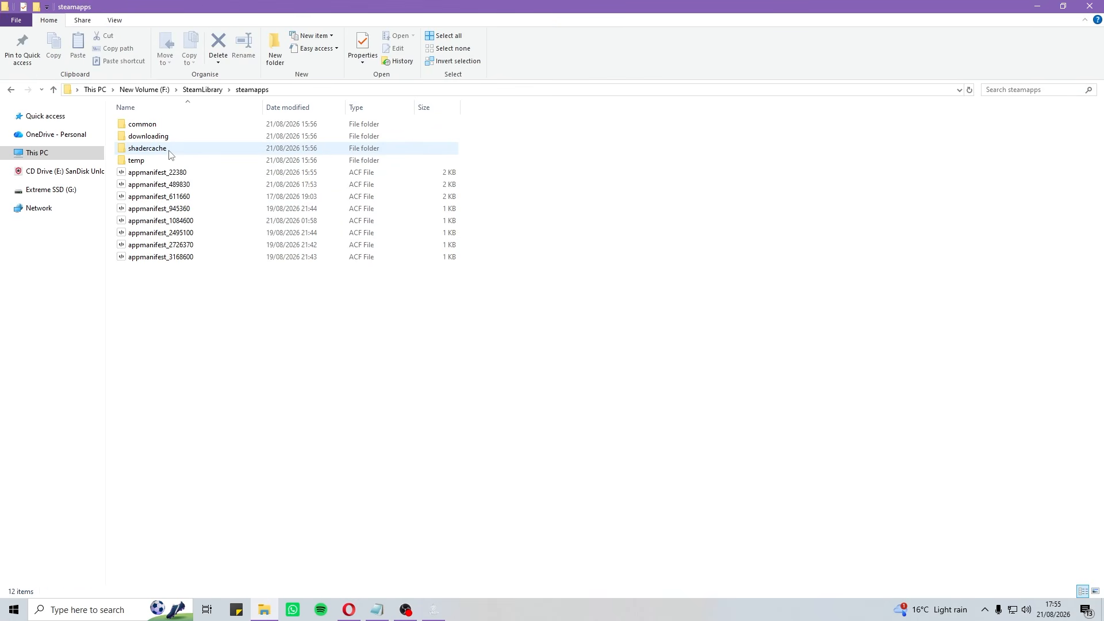
double_click(160, 128)
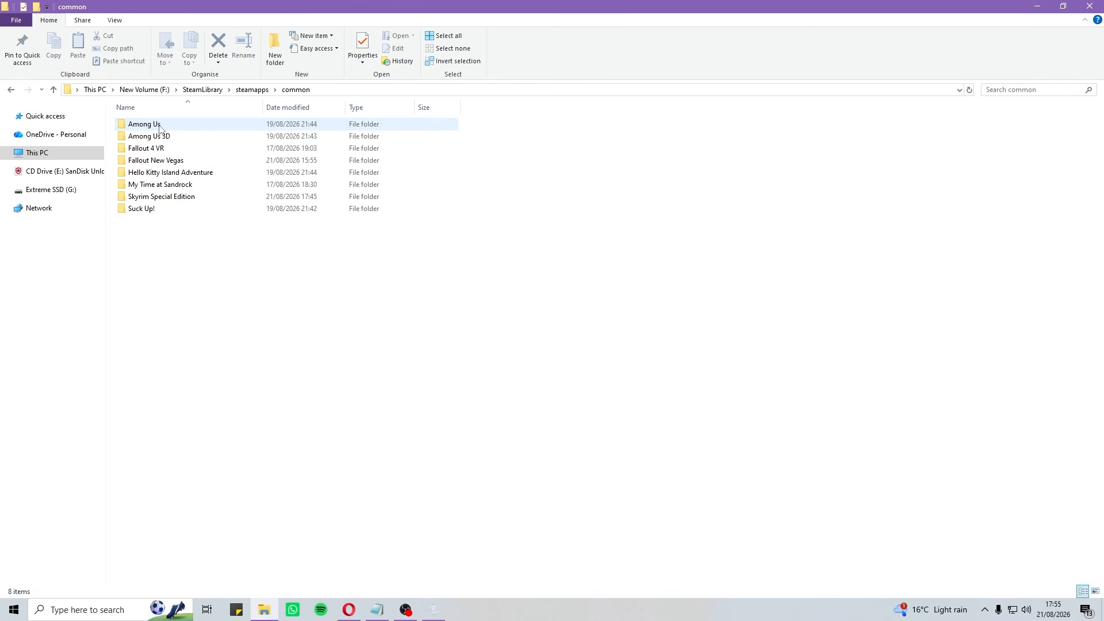
click(170, 198)
double_click(170, 199)
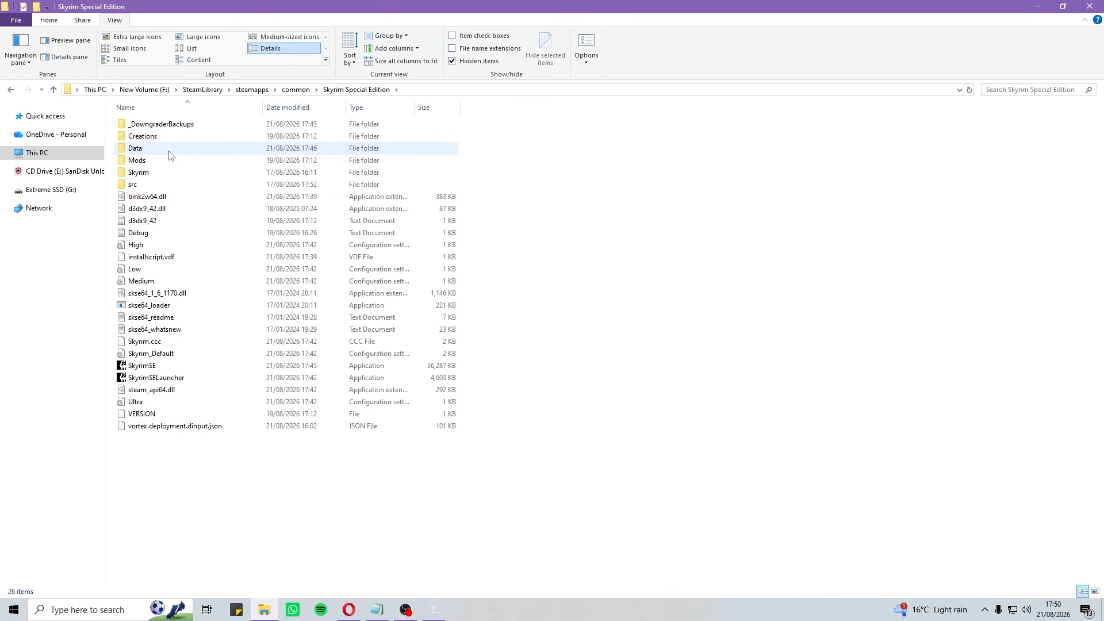
Step: Select the Creation Club files from ccBGSSSE001-Fish.bsa to ccQDRSSE001-SurvivalMode in the game's Data folder
double_click(170, 150)
scroll(111, 402, down, 5)
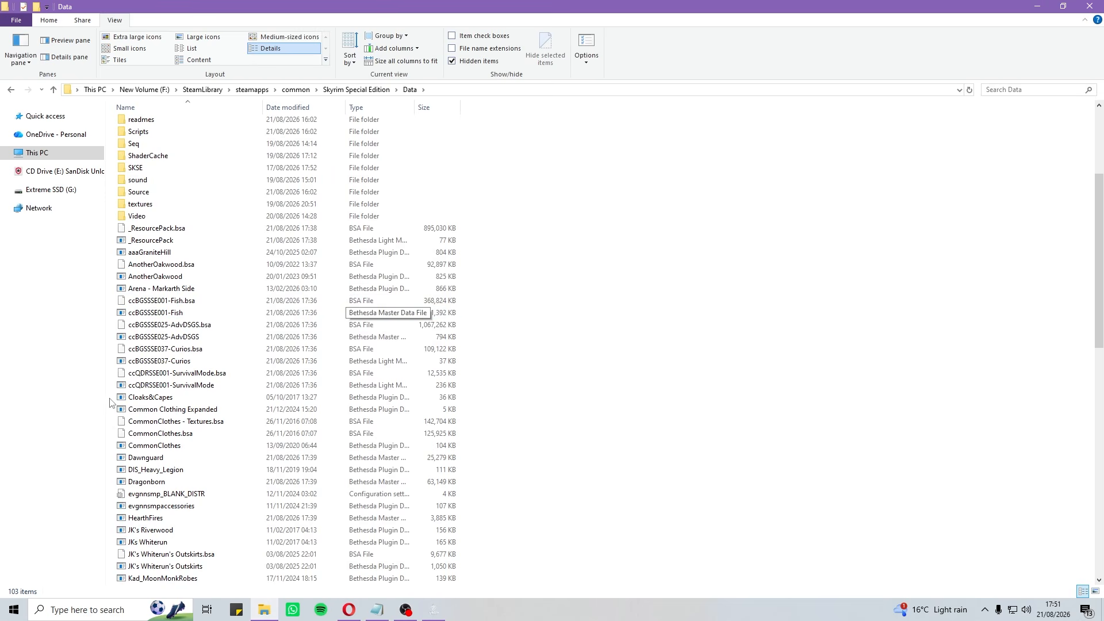
drag(108, 387, 242, 300)
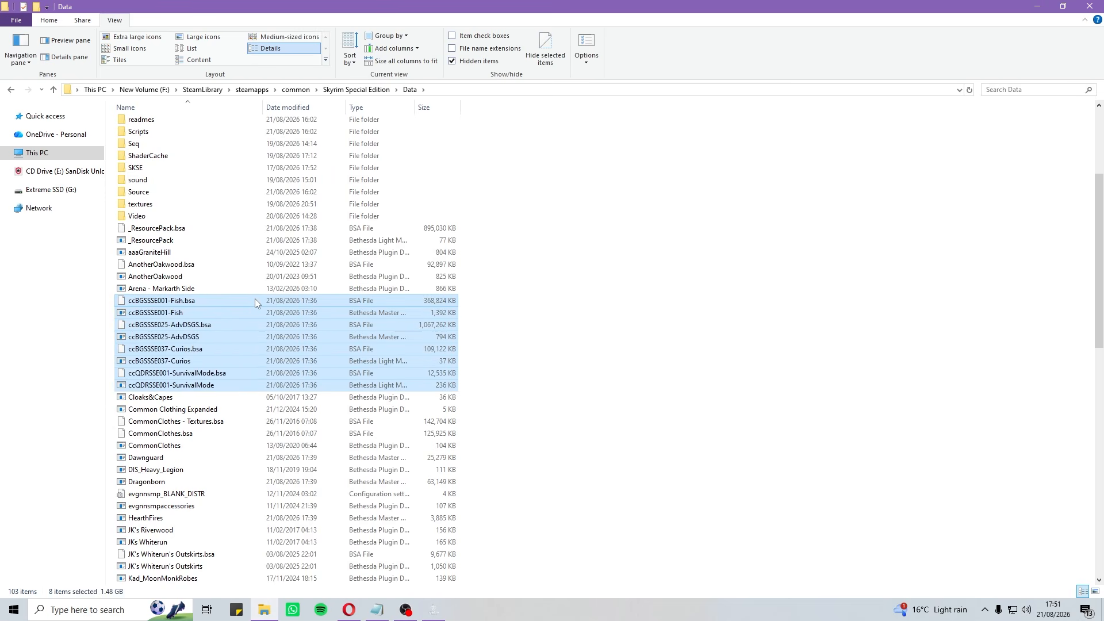
scroll(254, 298, down, 2)
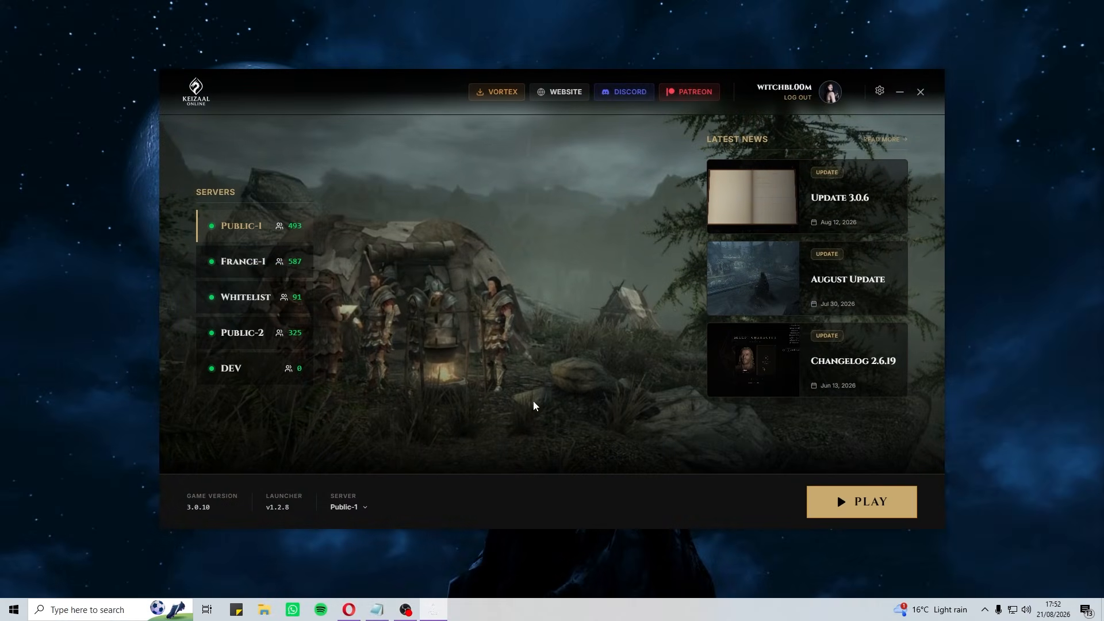
Step: Start the game on Public-1 from the Keizaal Online launcher and repair the listed mod conflicts
click(884, 511)
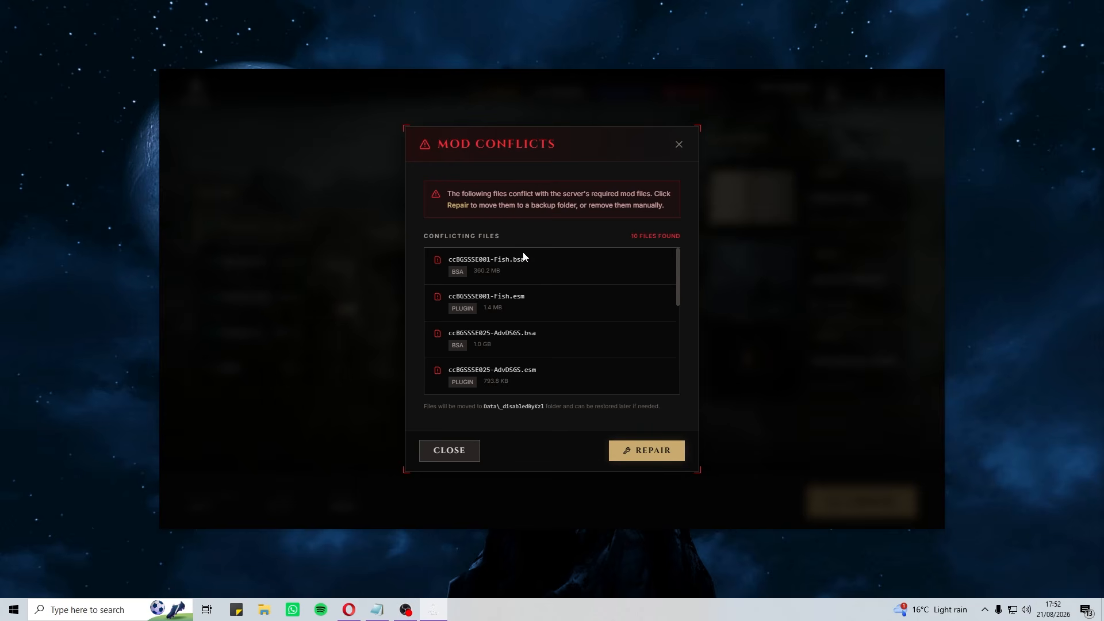
click(648, 454)
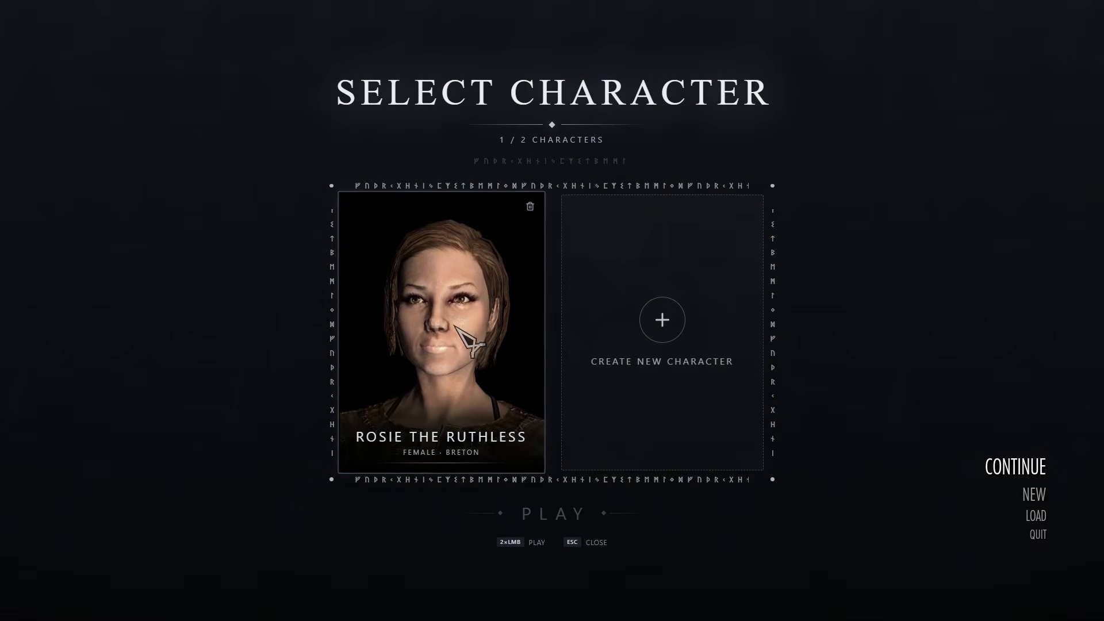
Step: Enter the game world with the existing female Breton character
click(452, 376)
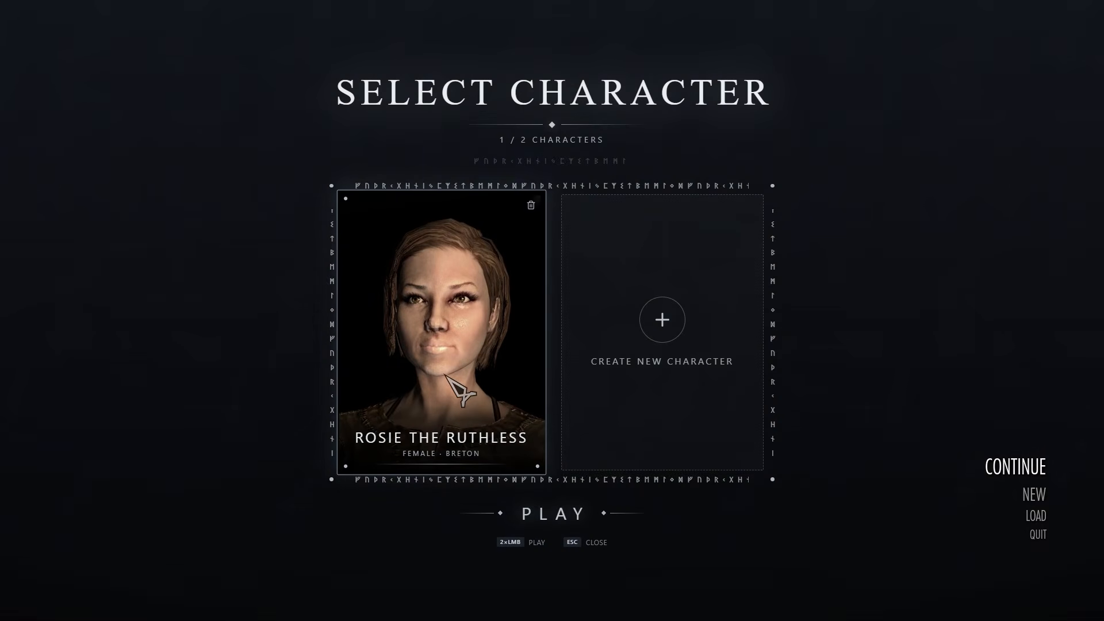
click(558, 517)
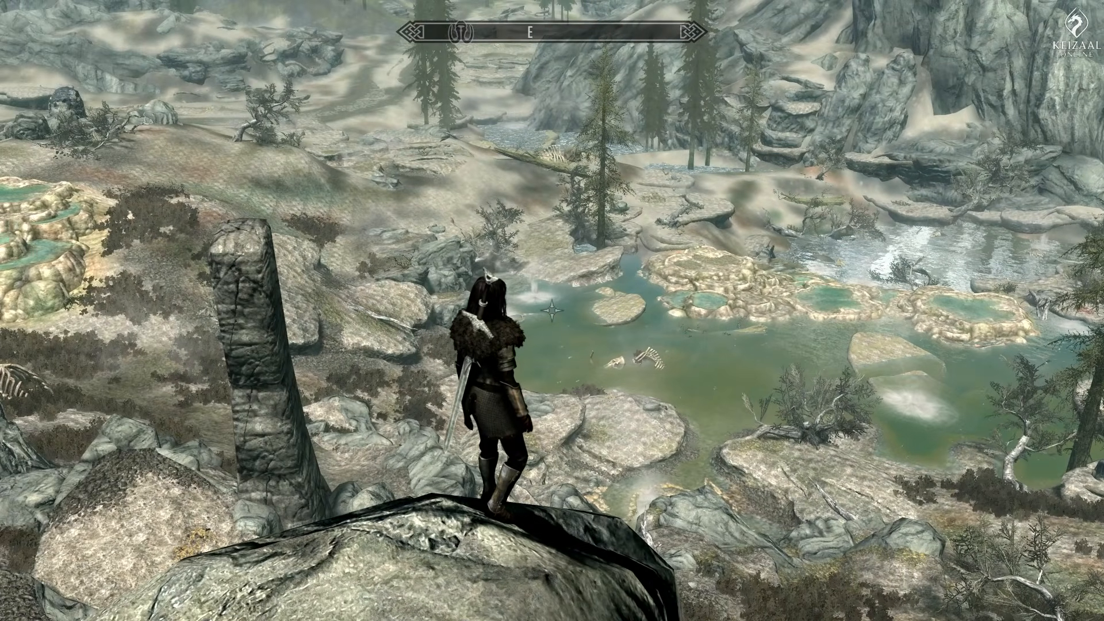
Step: Quit the running game to the desktop and confirm leaving without saving
key(j)
click(812, 56)
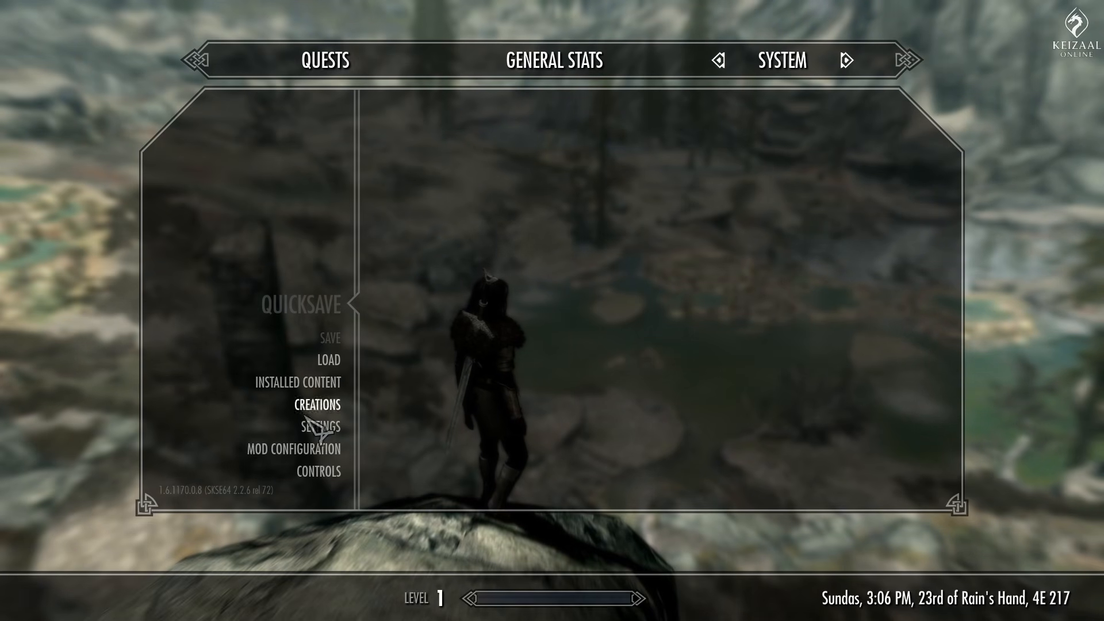
click(331, 404)
click(413, 333)
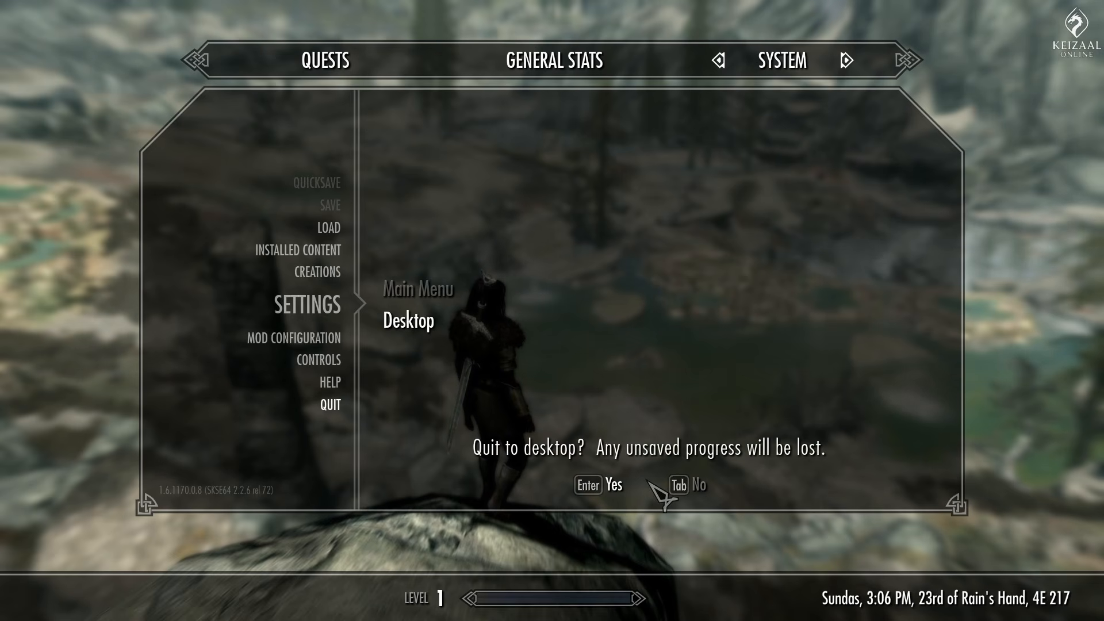
click(592, 487)
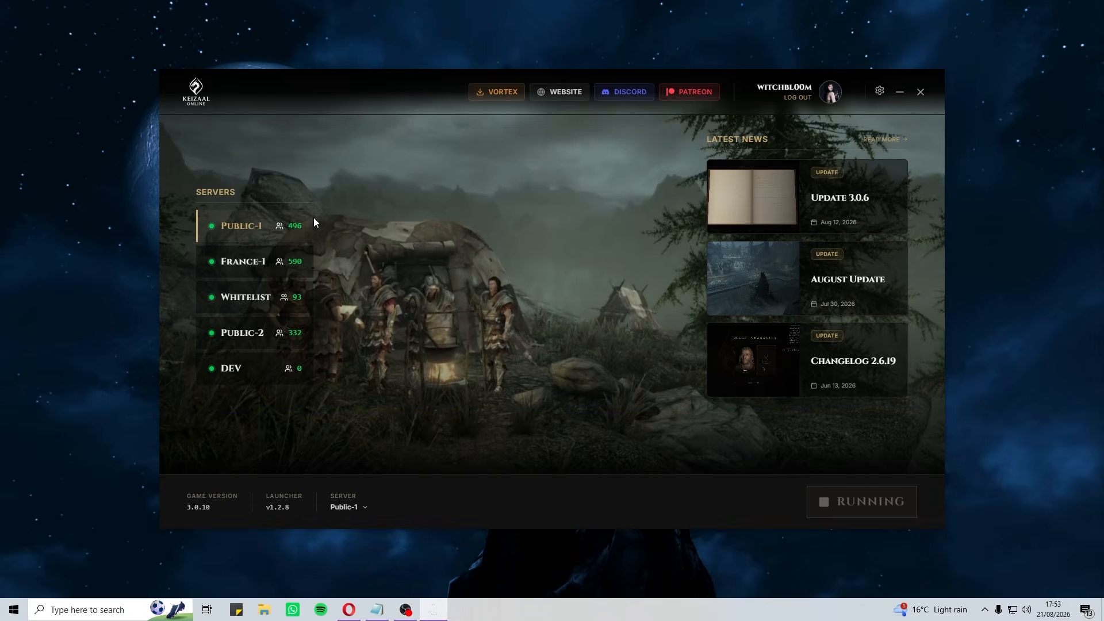